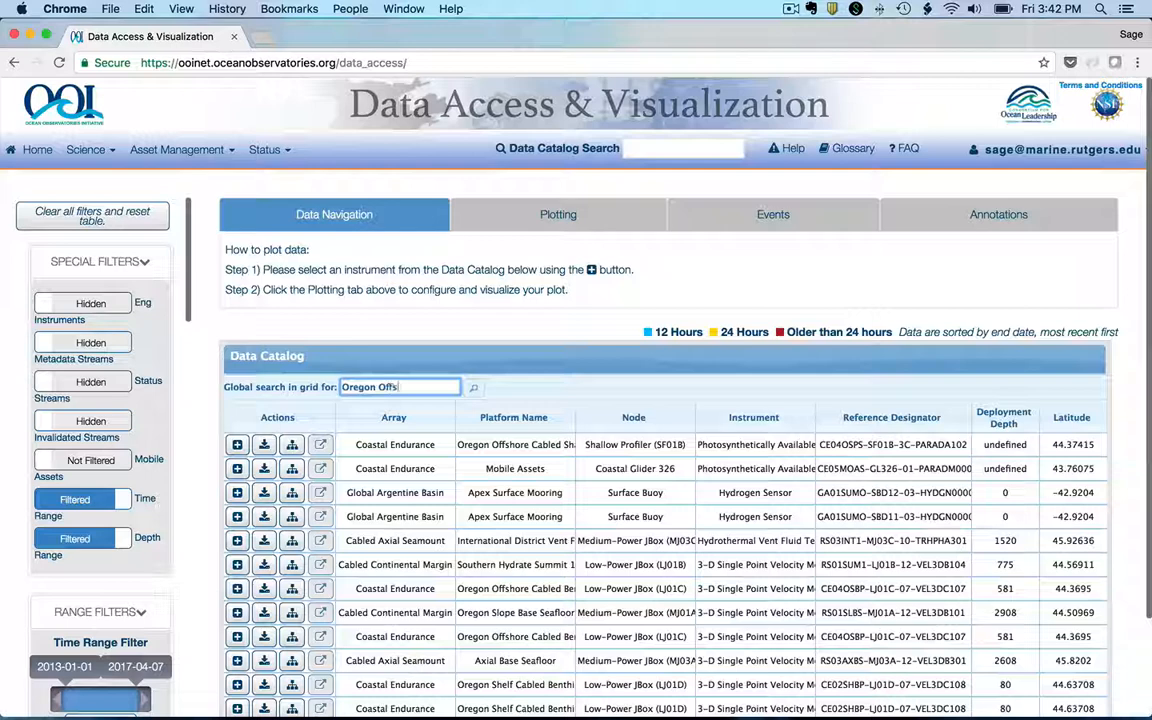
Step: Search the data catalog grid for Oregon Offshore Profiler CTD and widen the Stream Identifier column
text(hore Profiler CTD)
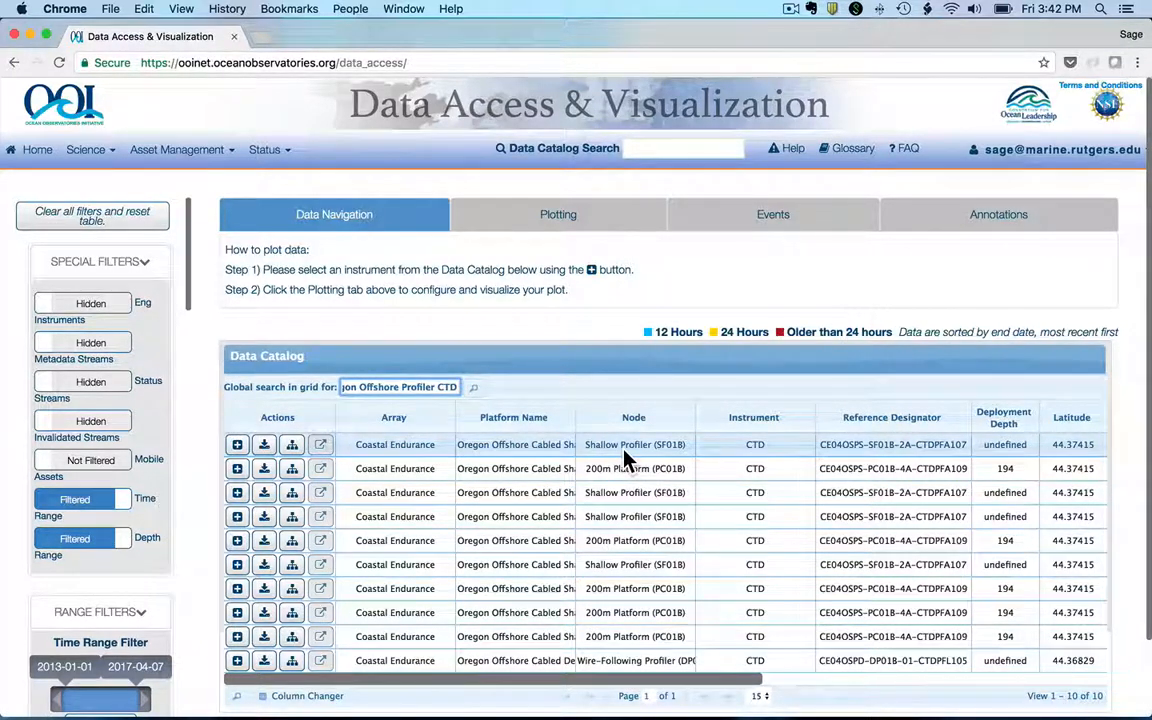
scroll(624, 458, right, 5)
scroll(624, 458, right, 3)
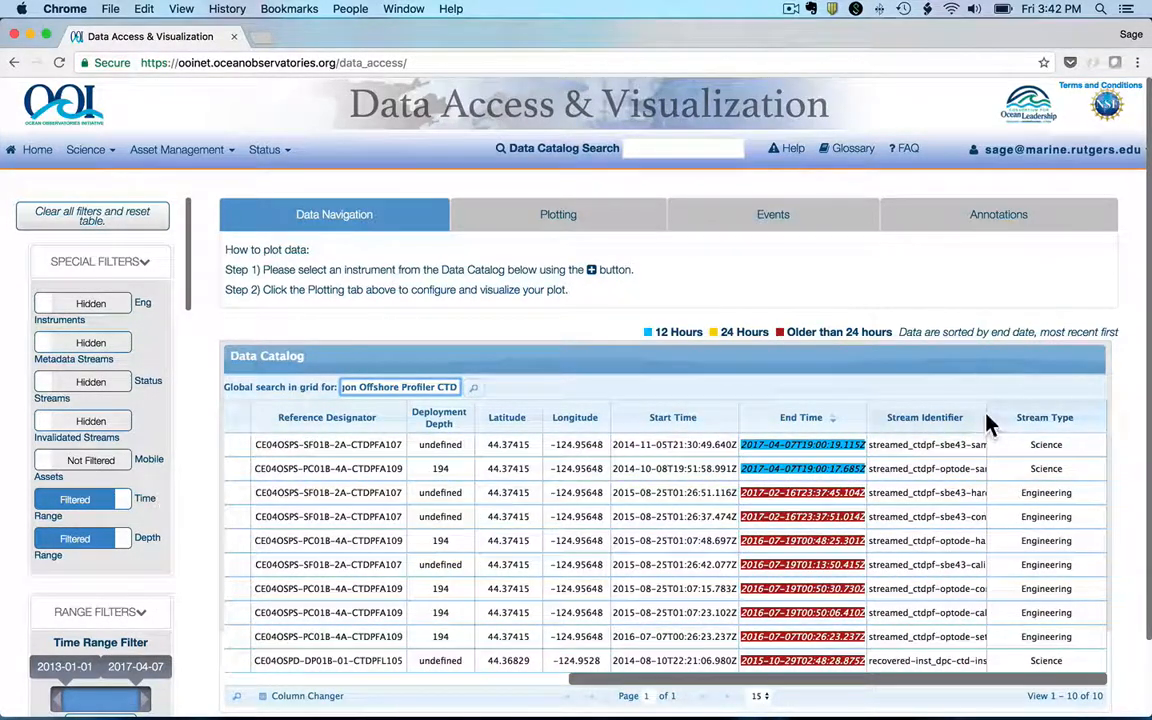
drag(987, 420, 1060, 410)
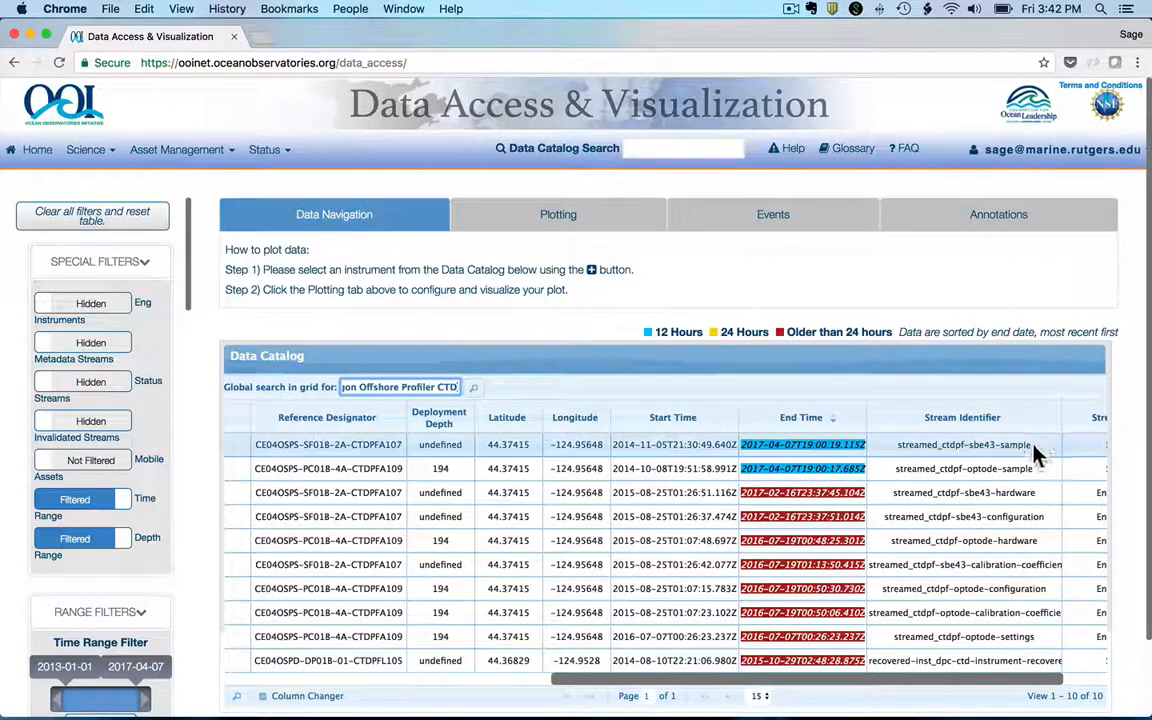
scroll(1035, 453, left, 10)
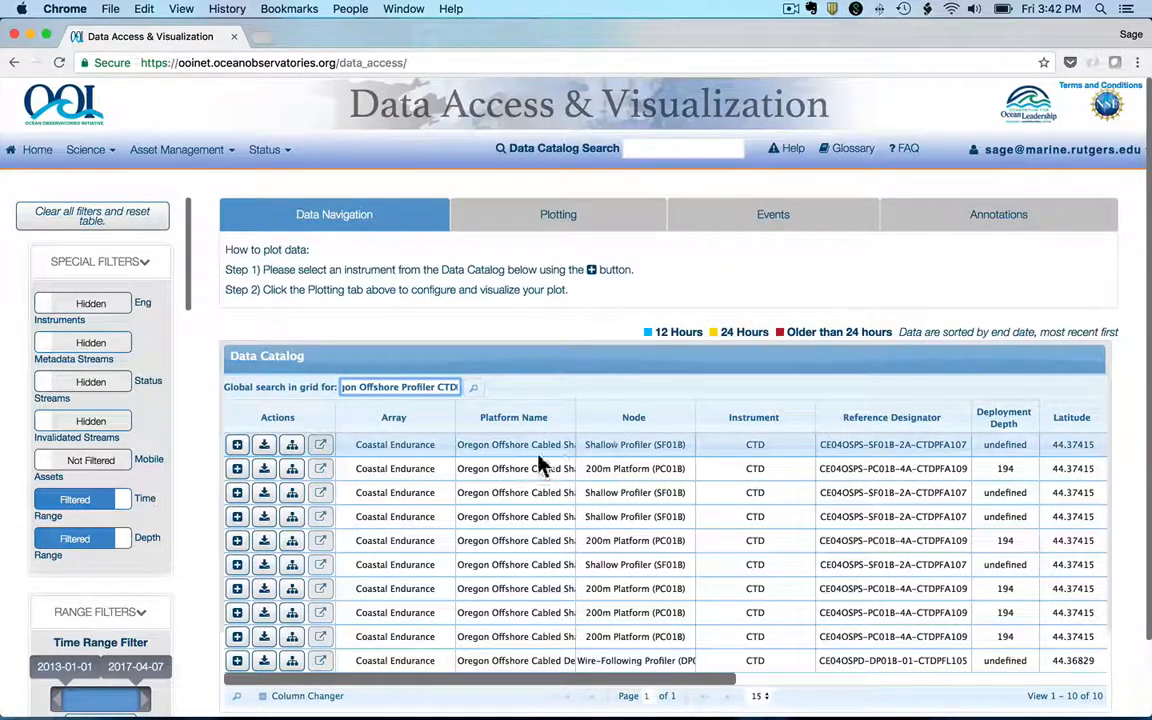
Step: Select the Shallow Profiler (SF01B) CTD stream streamed_ctdpf-sbe43-sample for plotting, with Time, UTC as the X parameter
click(237, 447)
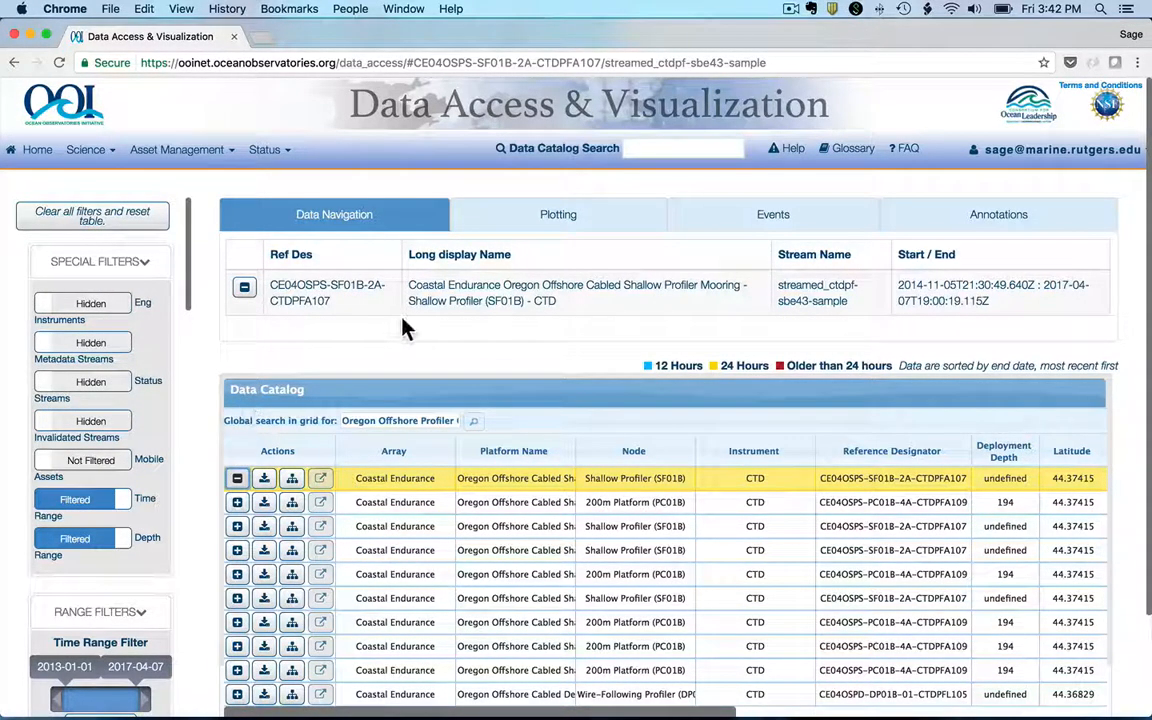
click(530, 224)
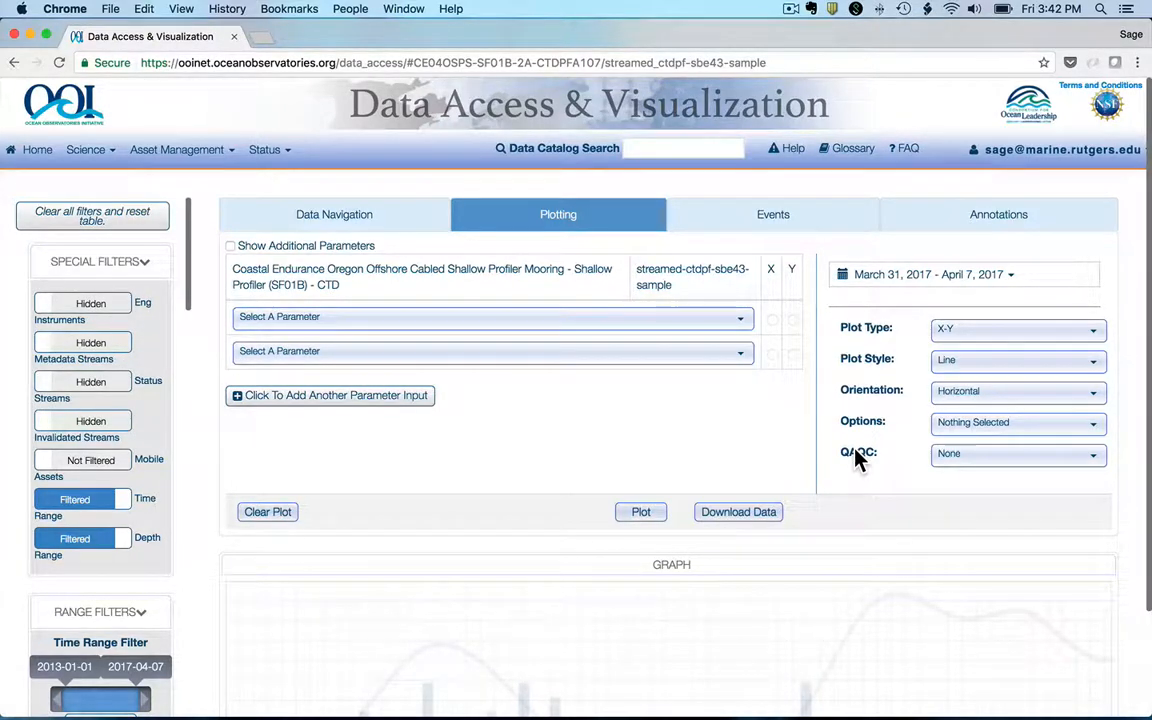
click(679, 324)
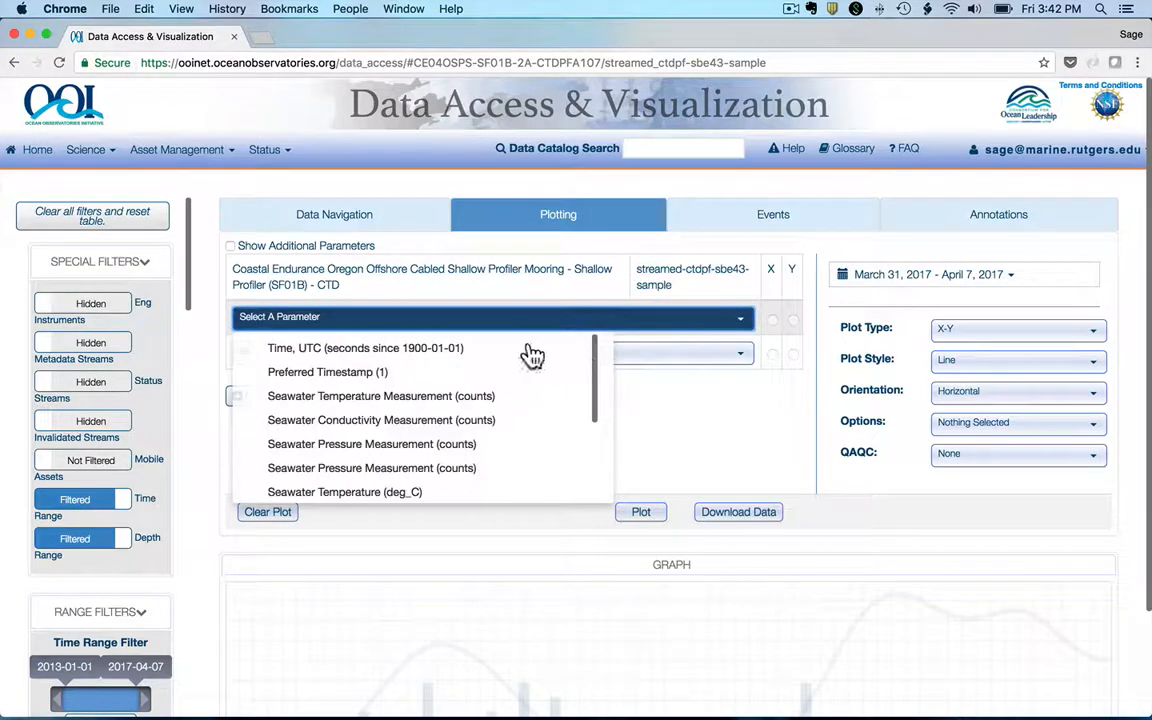
click(460, 350)
Step: Choose Seawater Temperature (deg_C) as the Y parameter and plot it against time
click(676, 368)
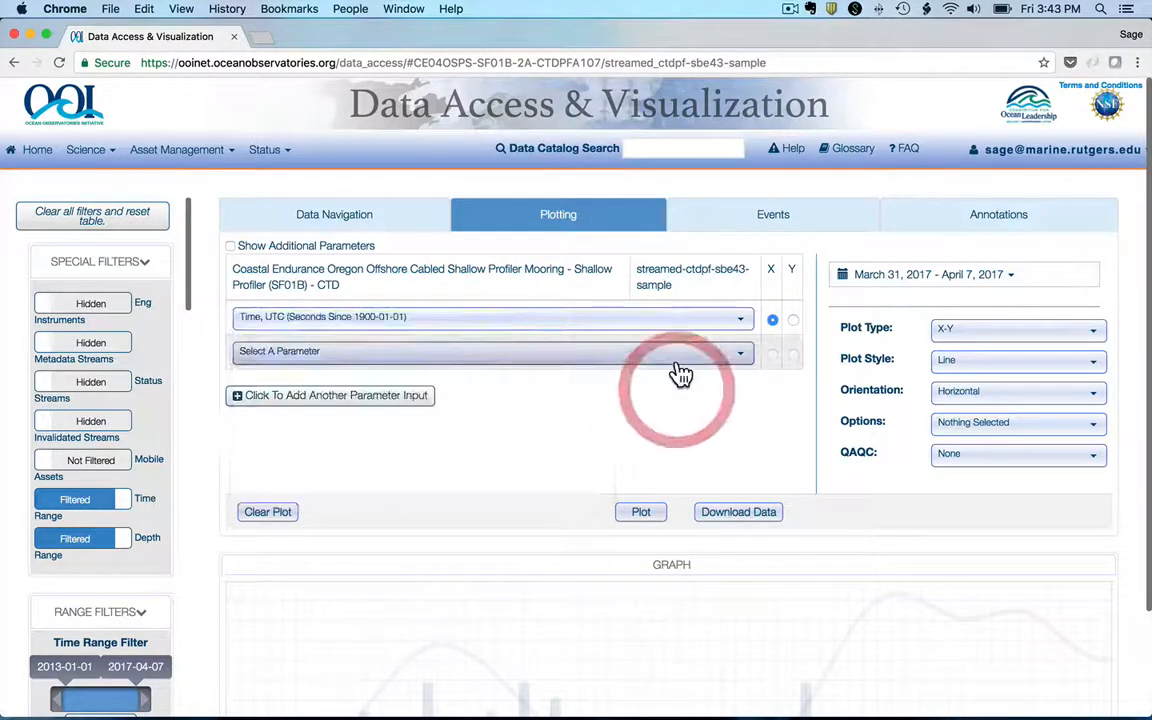
scroll(470, 442, down, 3)
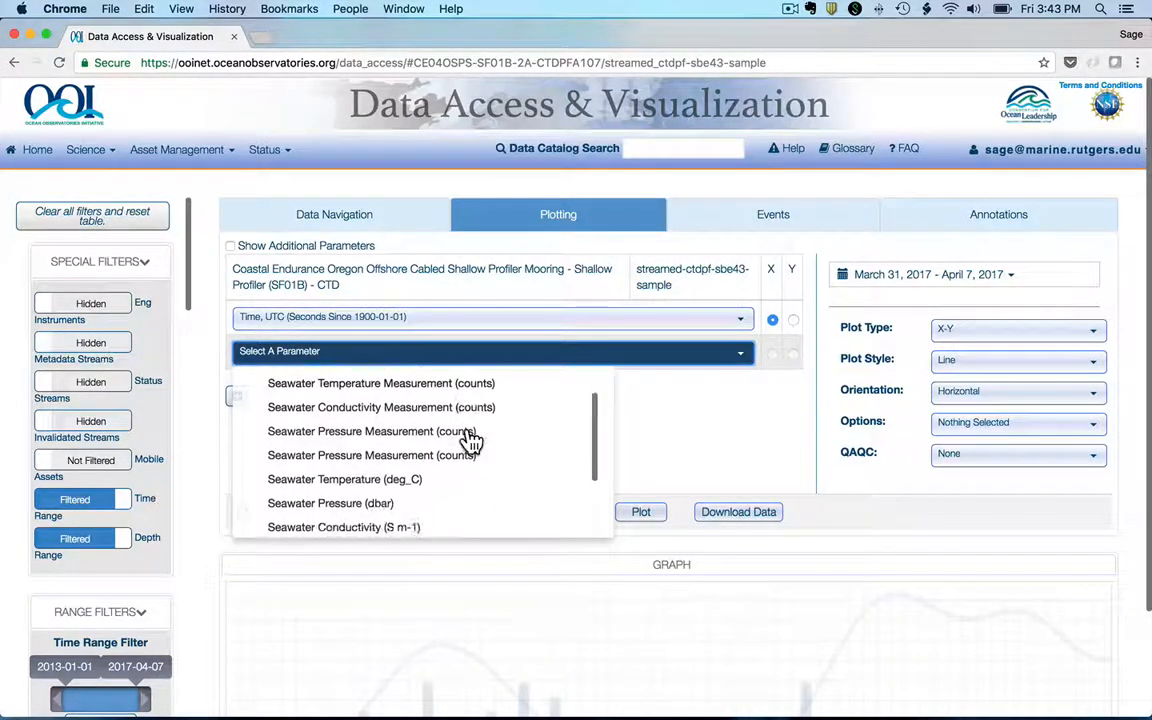
scroll(470, 442, down, 3)
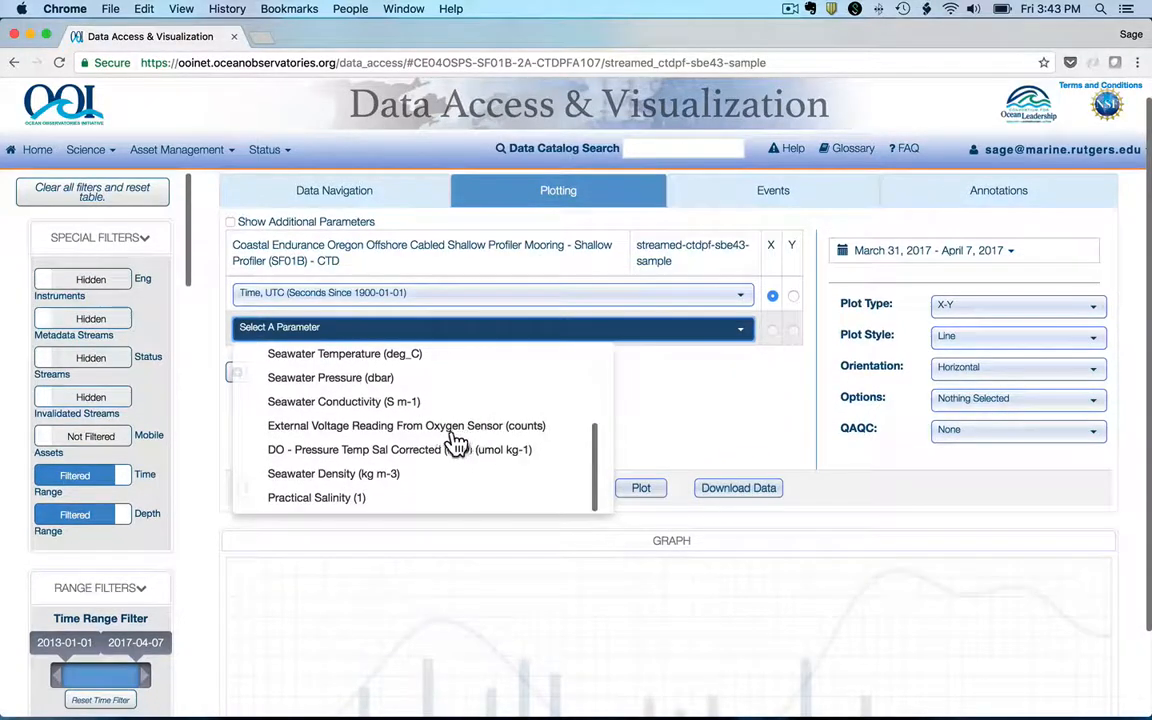
click(402, 353)
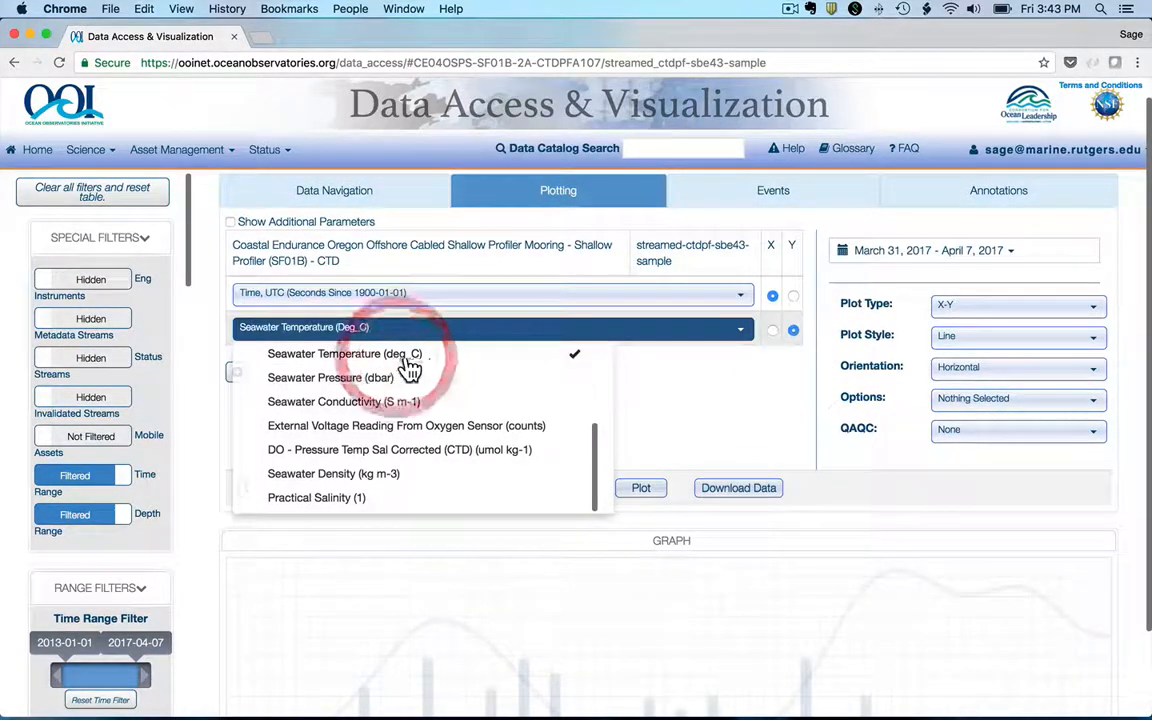
click(645, 428)
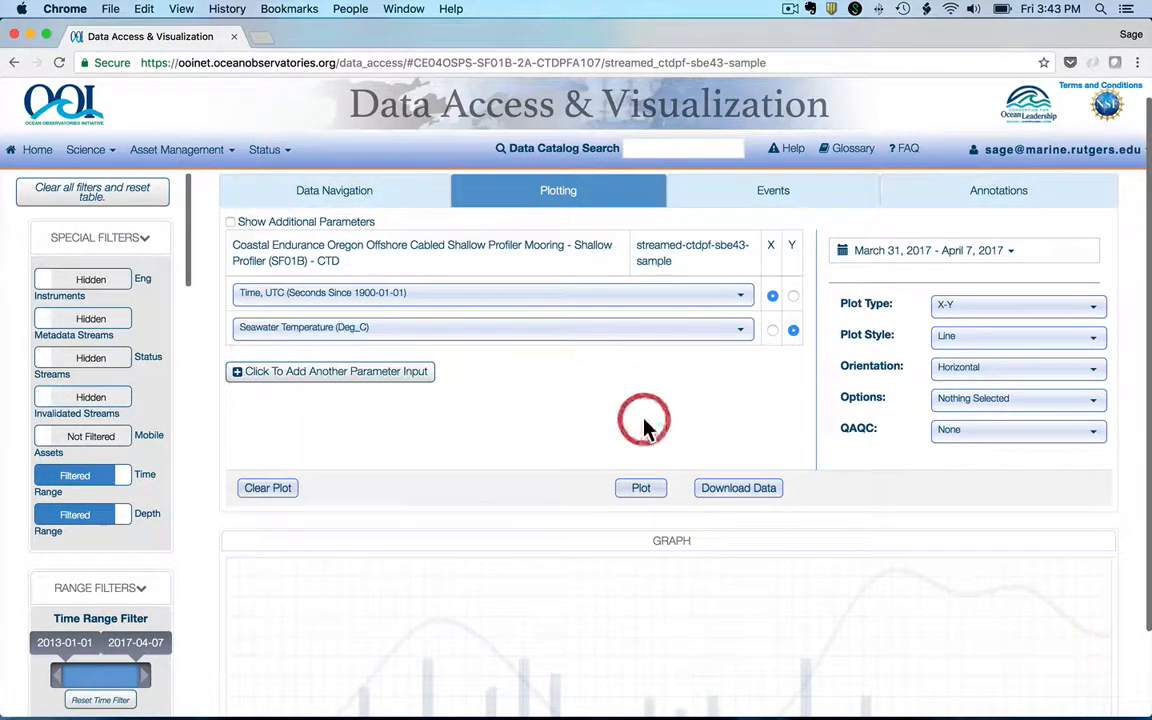
click(638, 494)
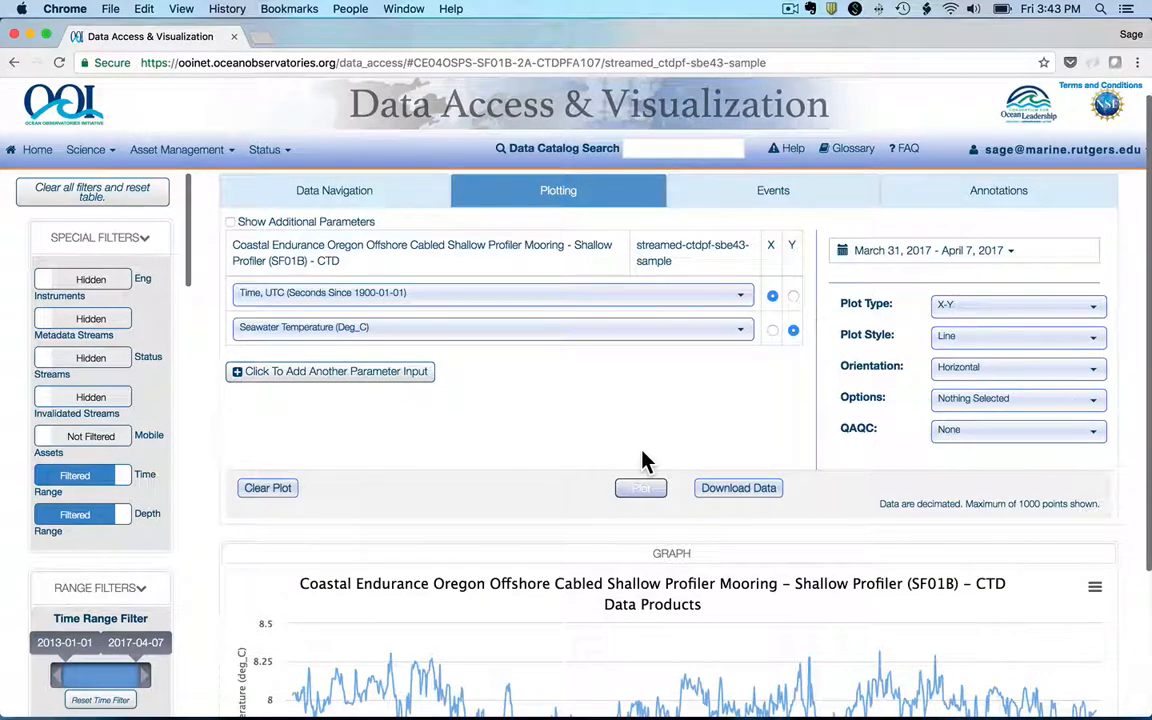
scroll(645, 461, down, 4)
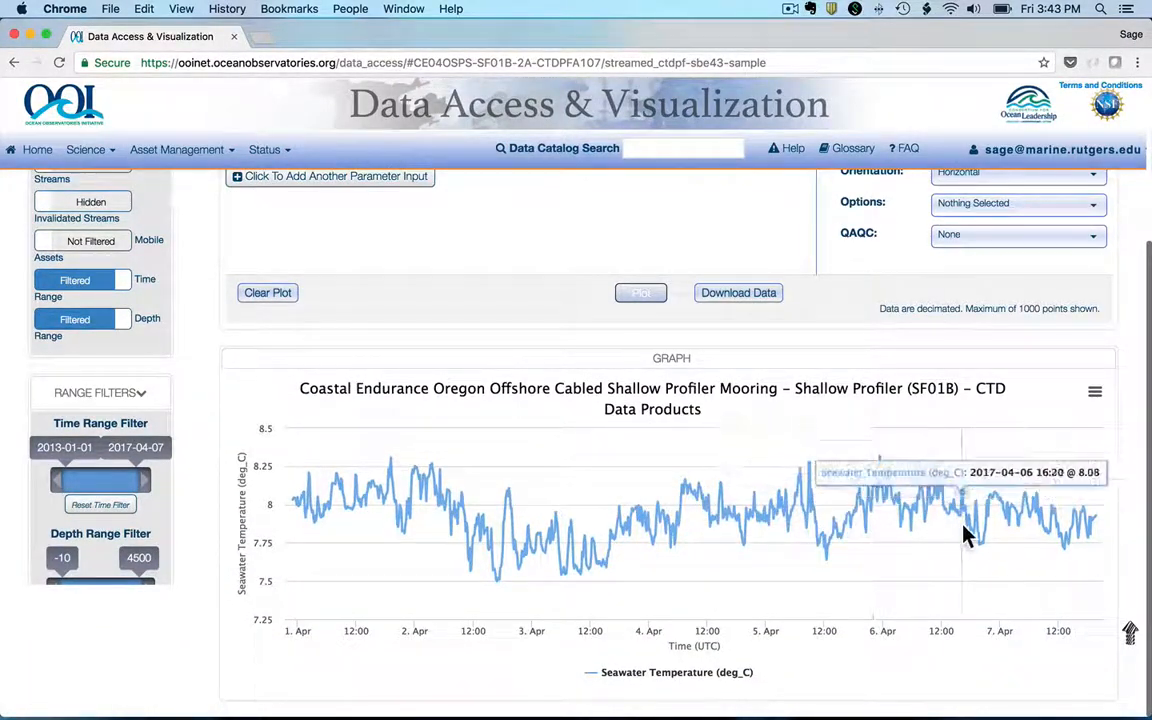
Step: Add another parameter input and set it to Practical Salinity (1) on the Y axis
scroll(965, 535, up, 5)
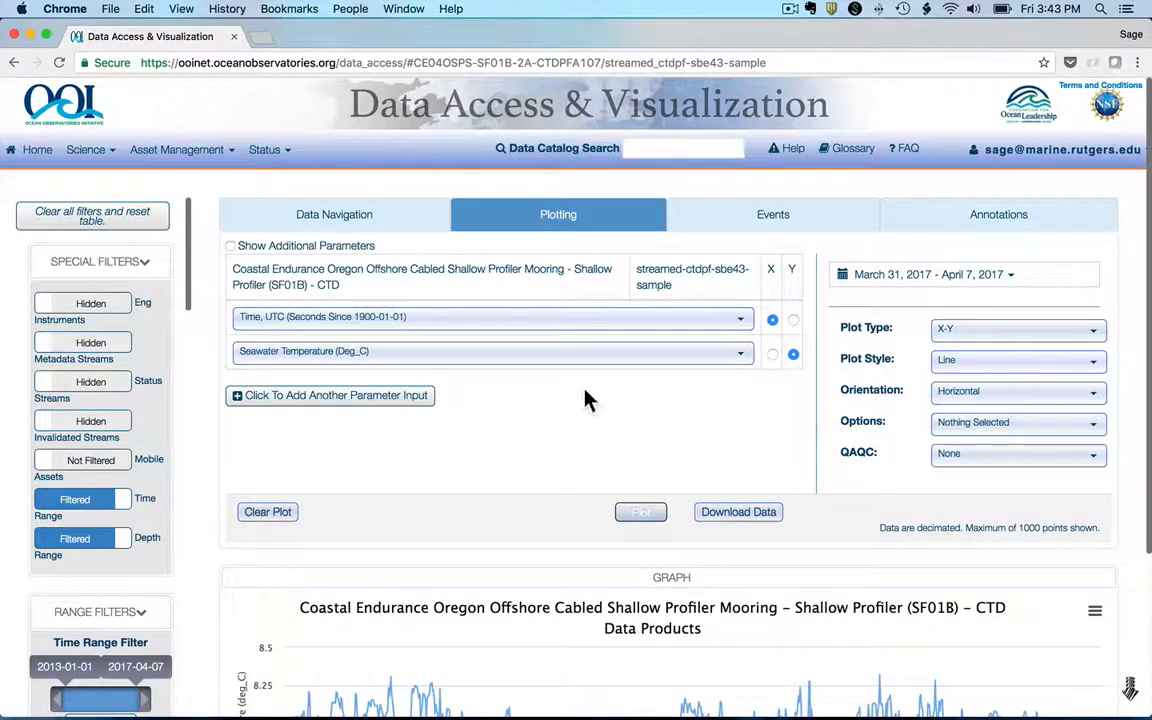
click(411, 398)
click(457, 386)
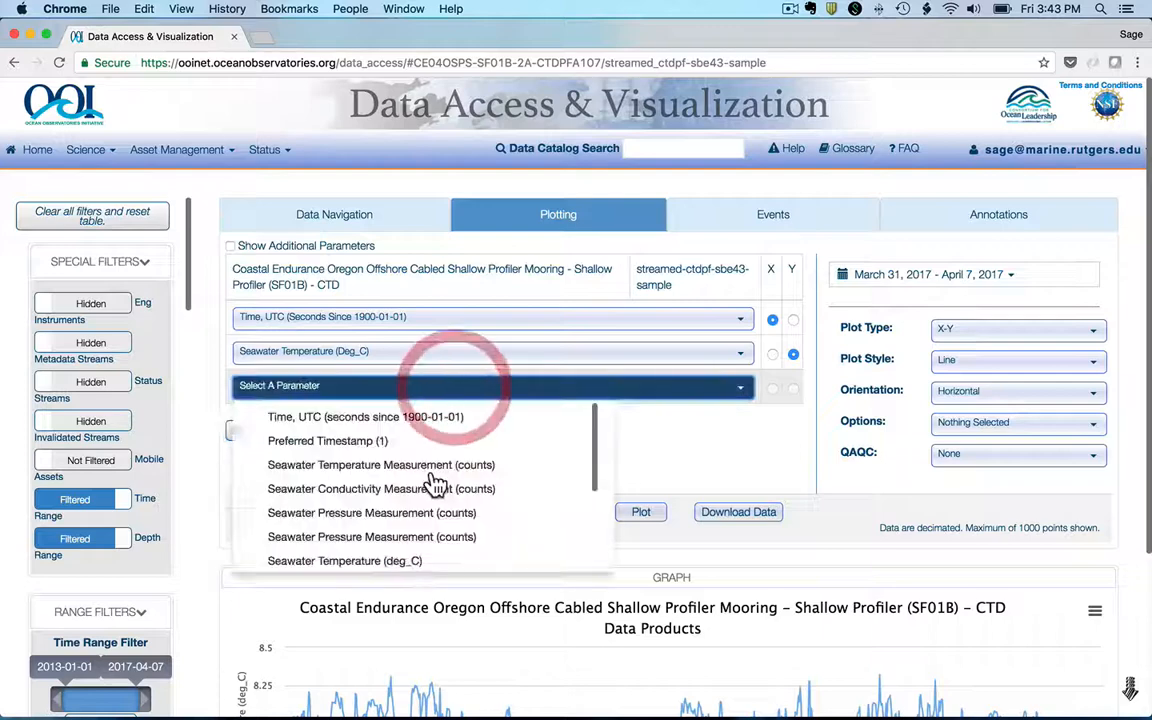
scroll(435, 483, down, 6)
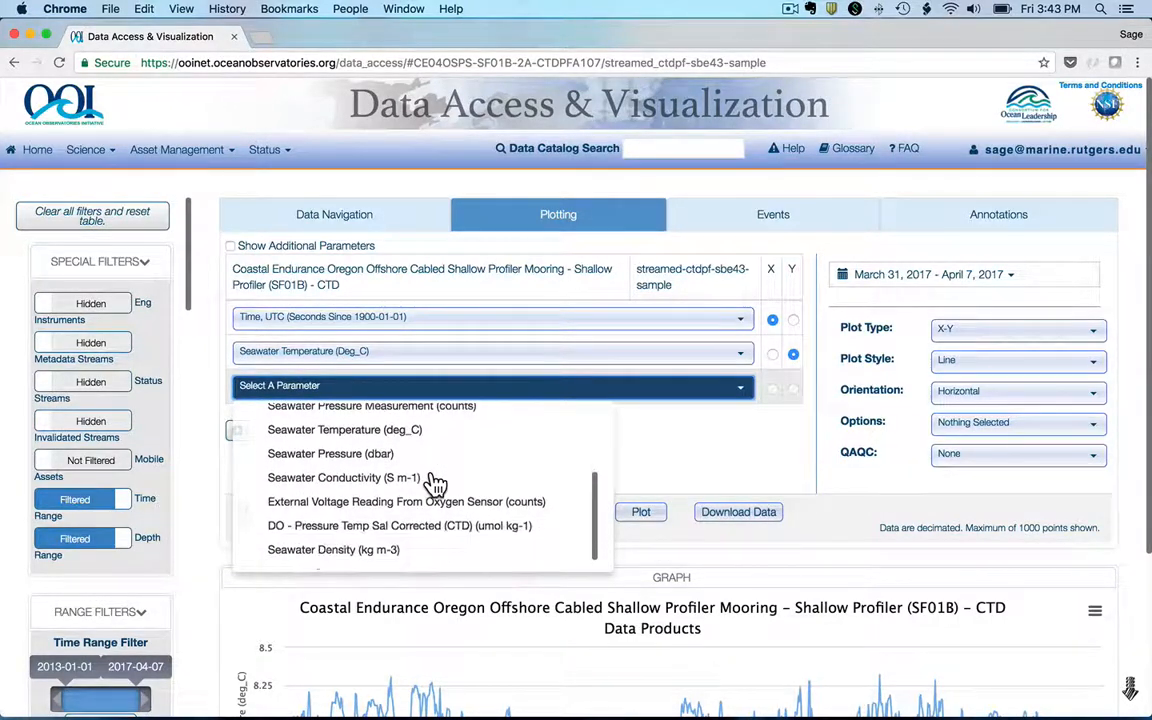
scroll(436, 490, down, 3)
click(368, 541)
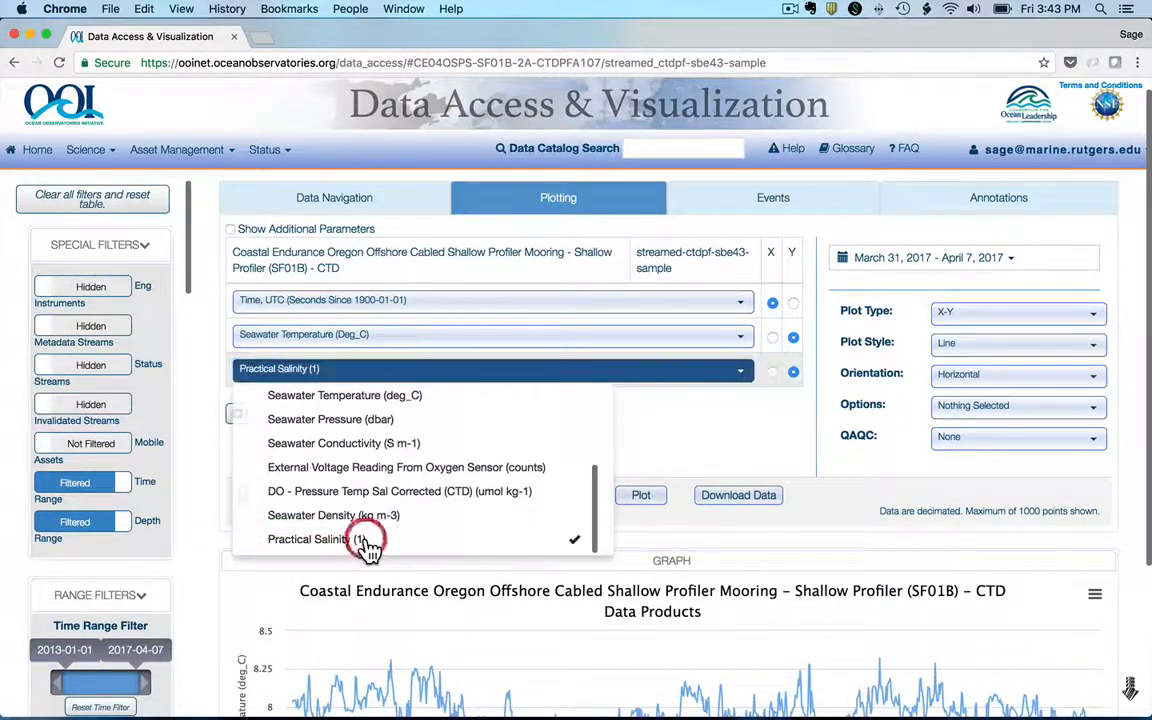
click(643, 425)
Step: Add Seawater Pressure (dbar) as a further Y parameter and plot all the chosen parameters over time
click(395, 419)
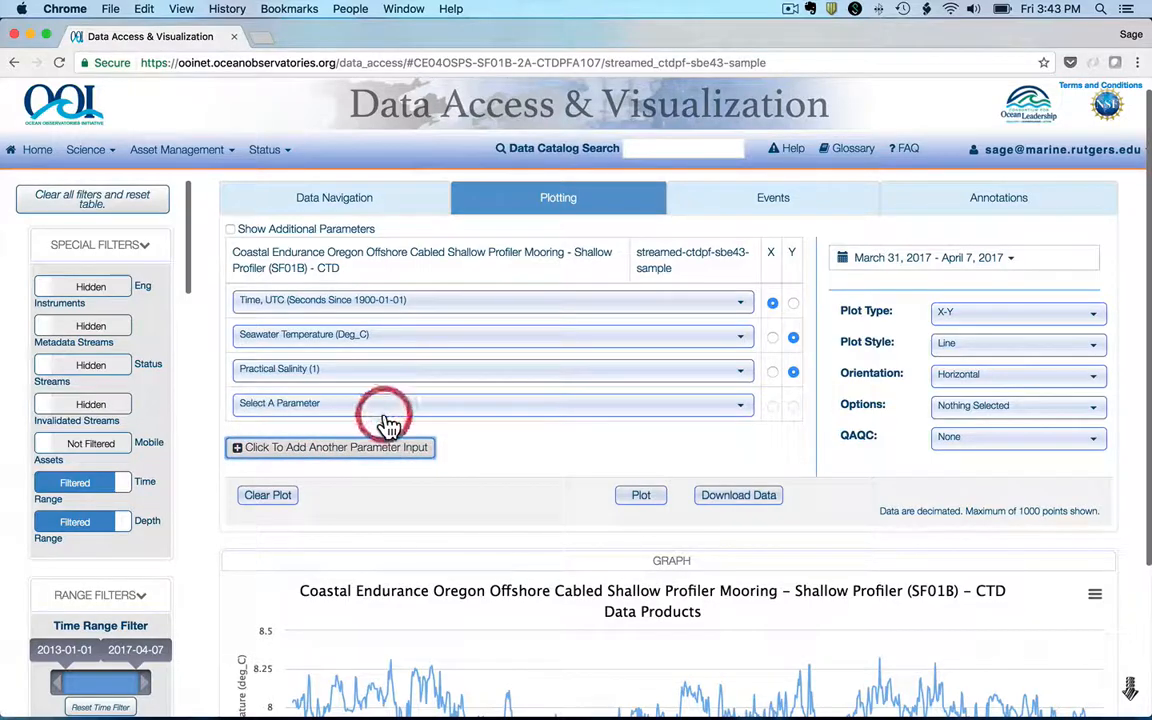
click(450, 408)
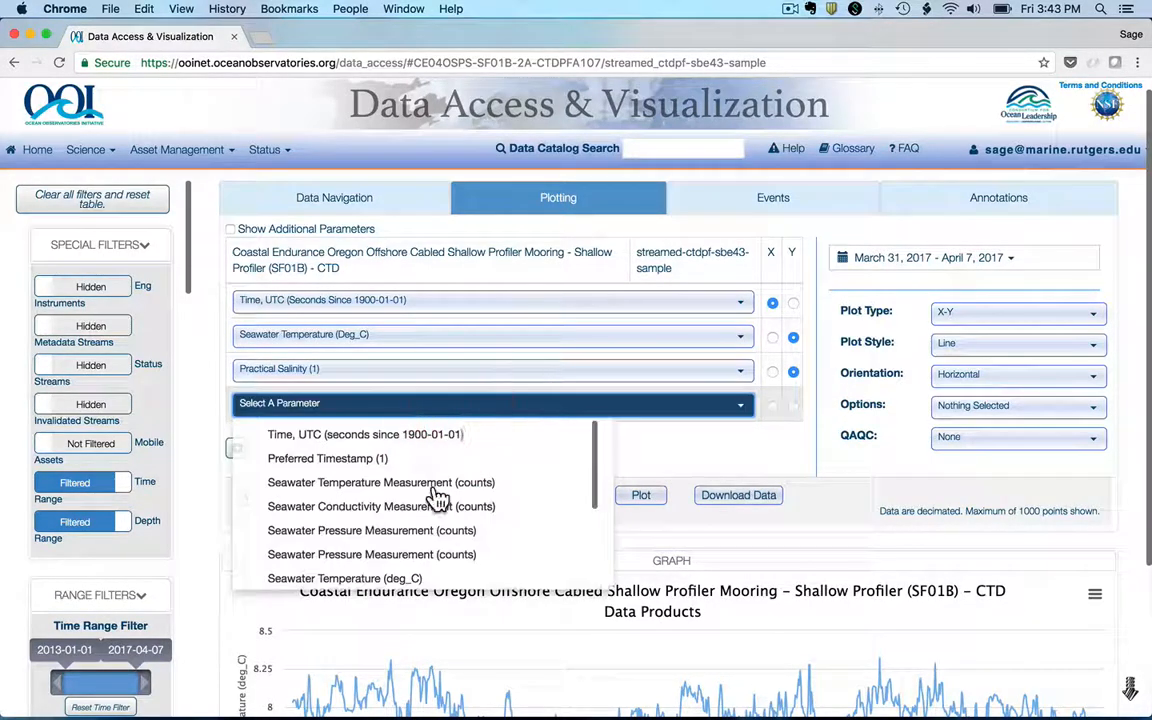
scroll(437, 497, down, 5)
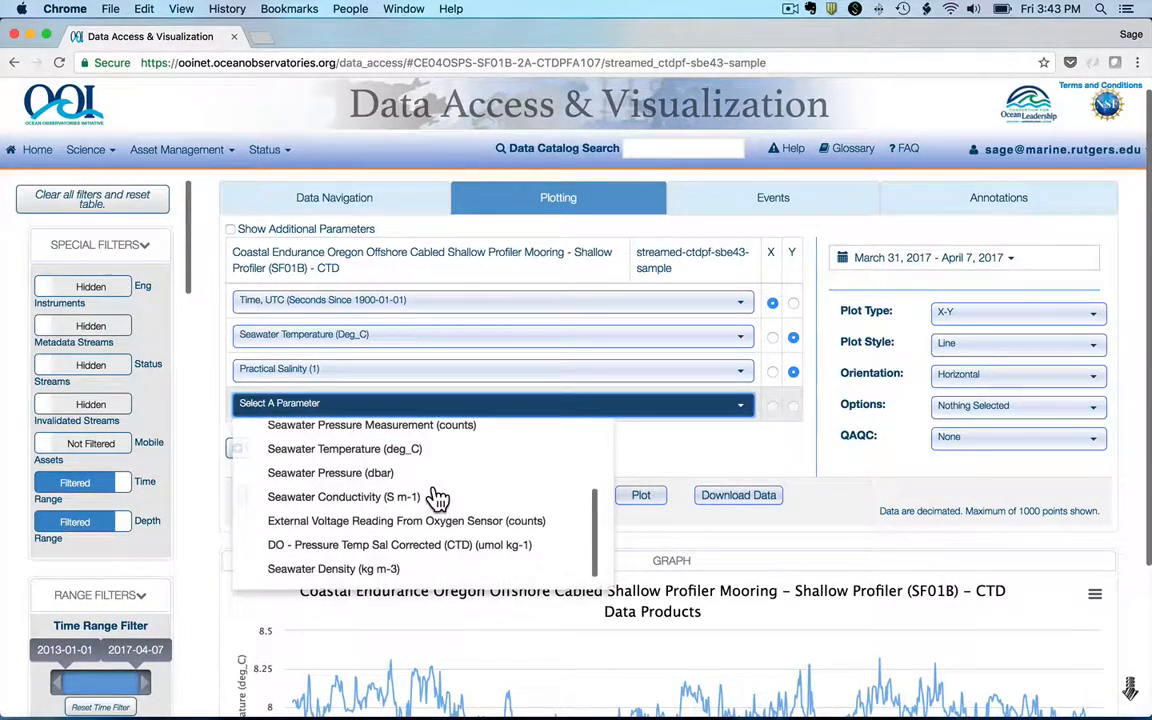
scroll(437, 497, down, 3)
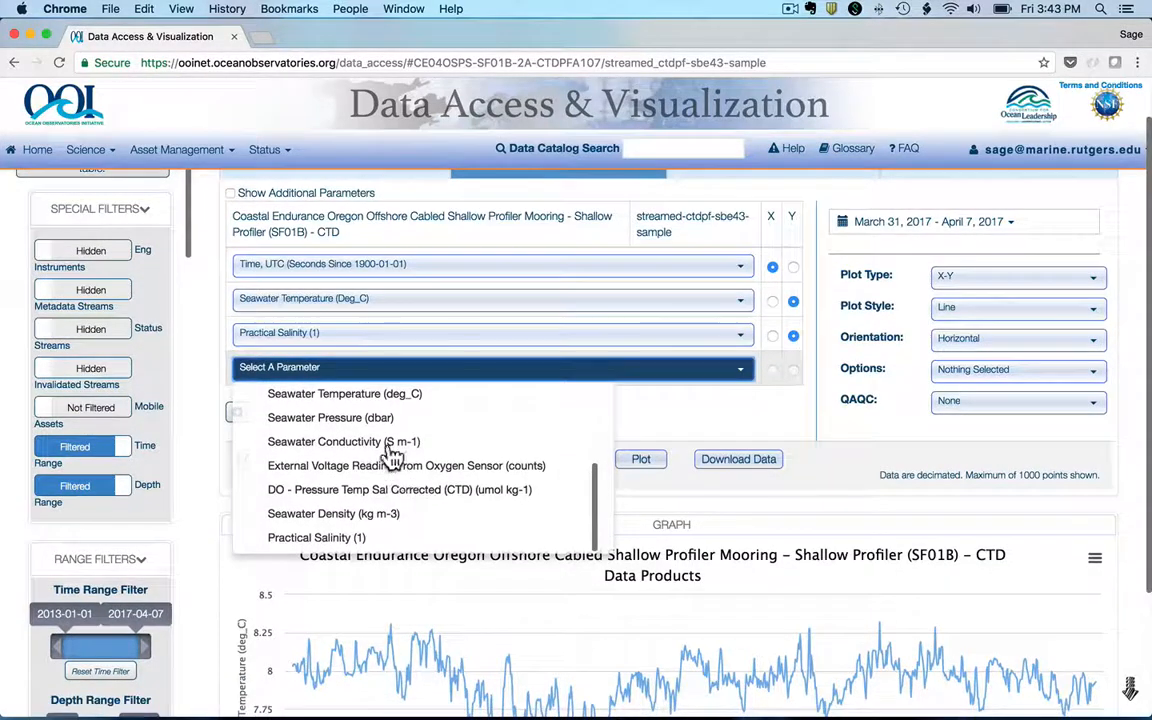
click(378, 418)
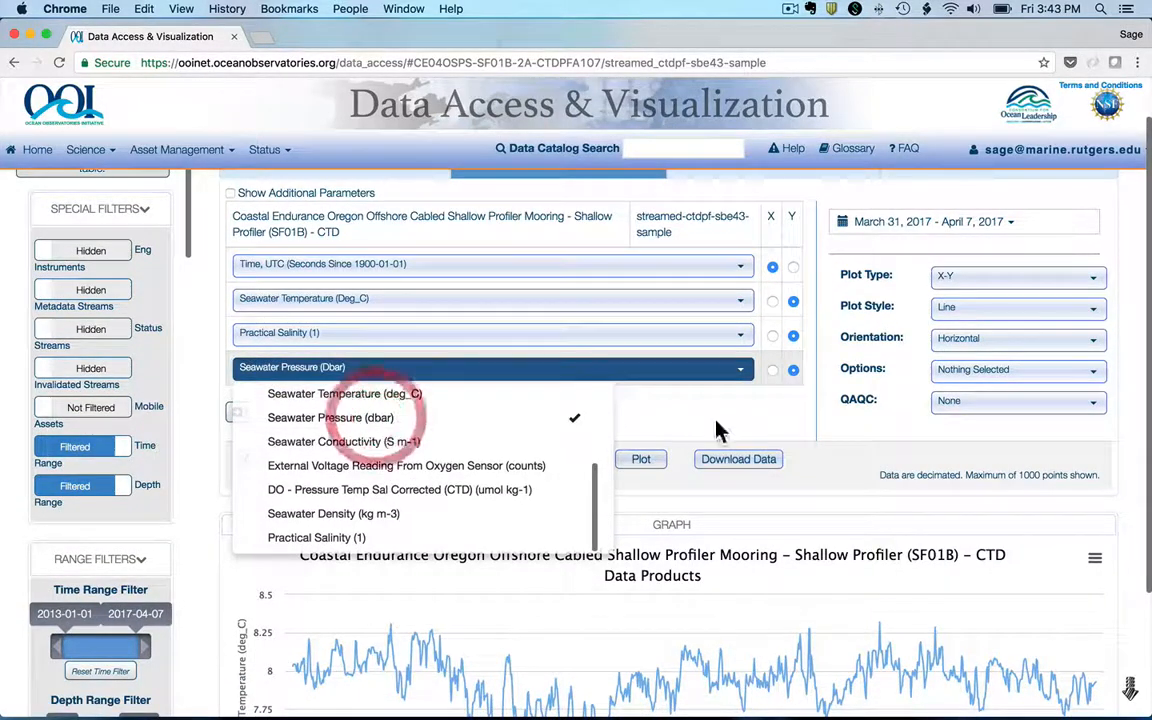
click(641, 459)
scroll(663, 467, down, 2)
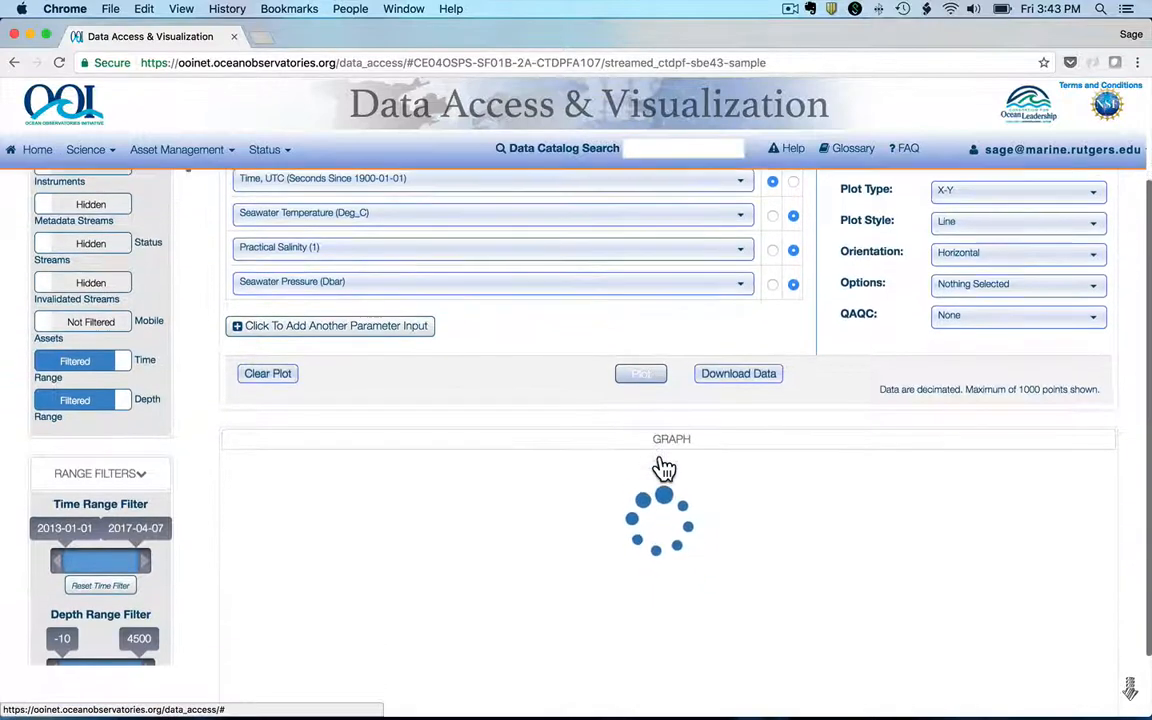
scroll(663, 467, down, 2)
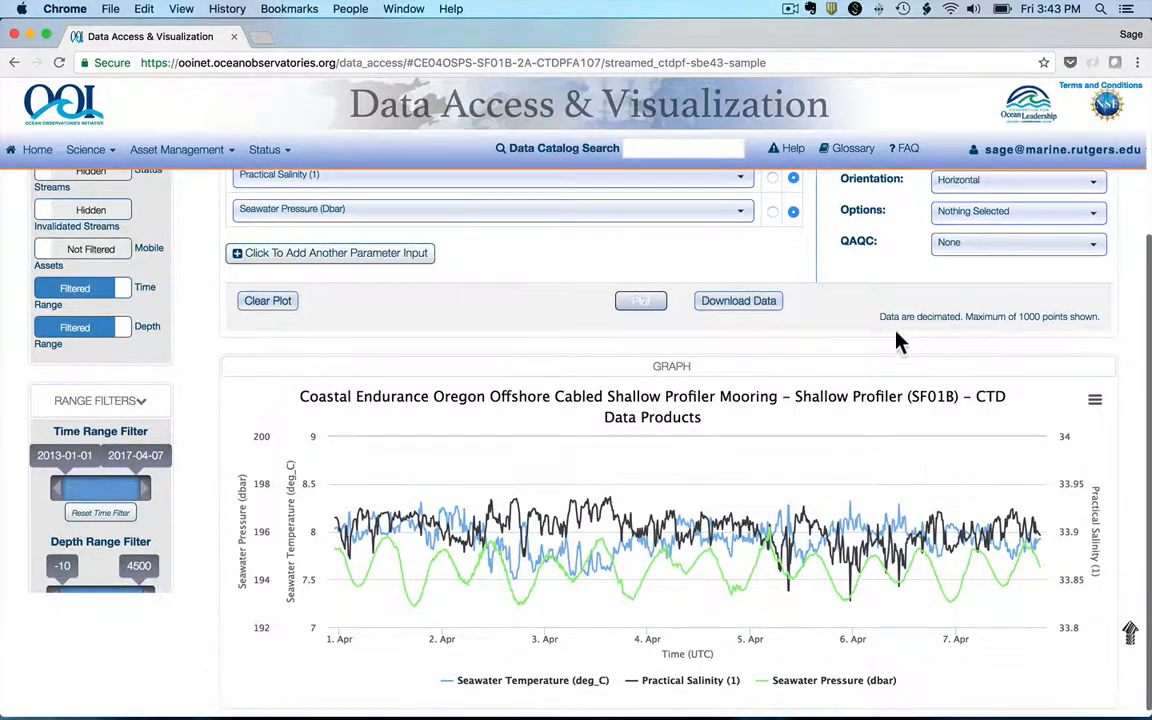
Step: Set the plot's date range to All Data and redraw the graph
scroll(897, 342, up, 4)
click(953, 274)
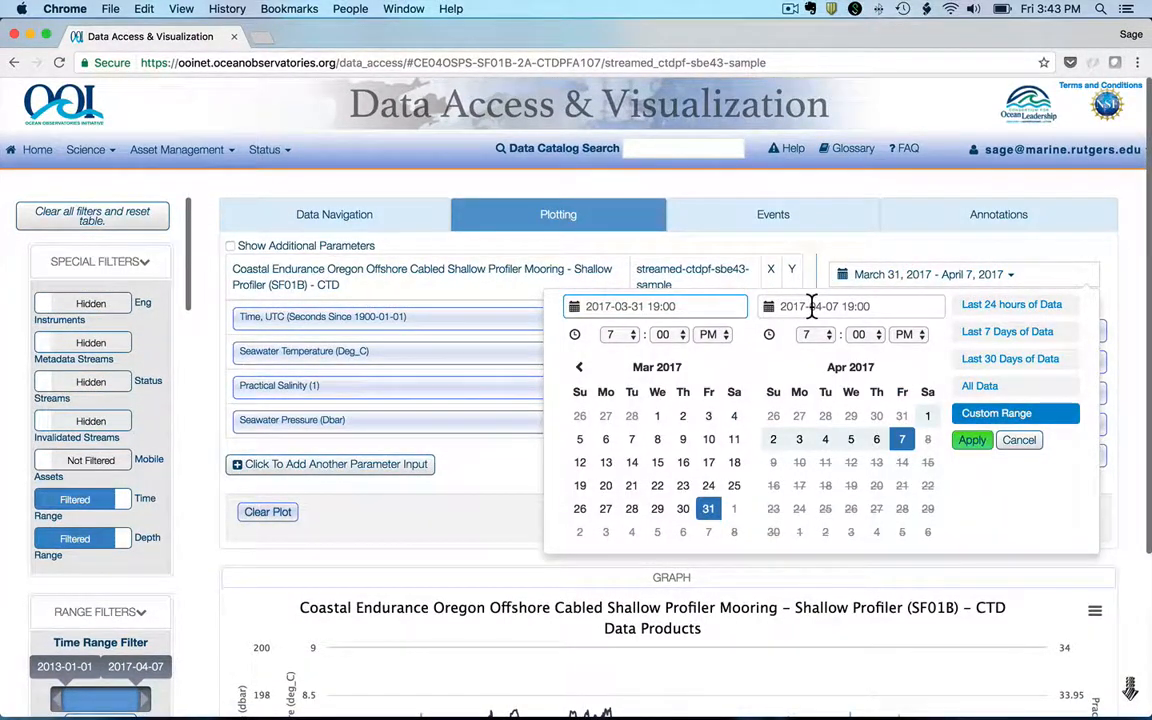
click(977, 390)
click(646, 516)
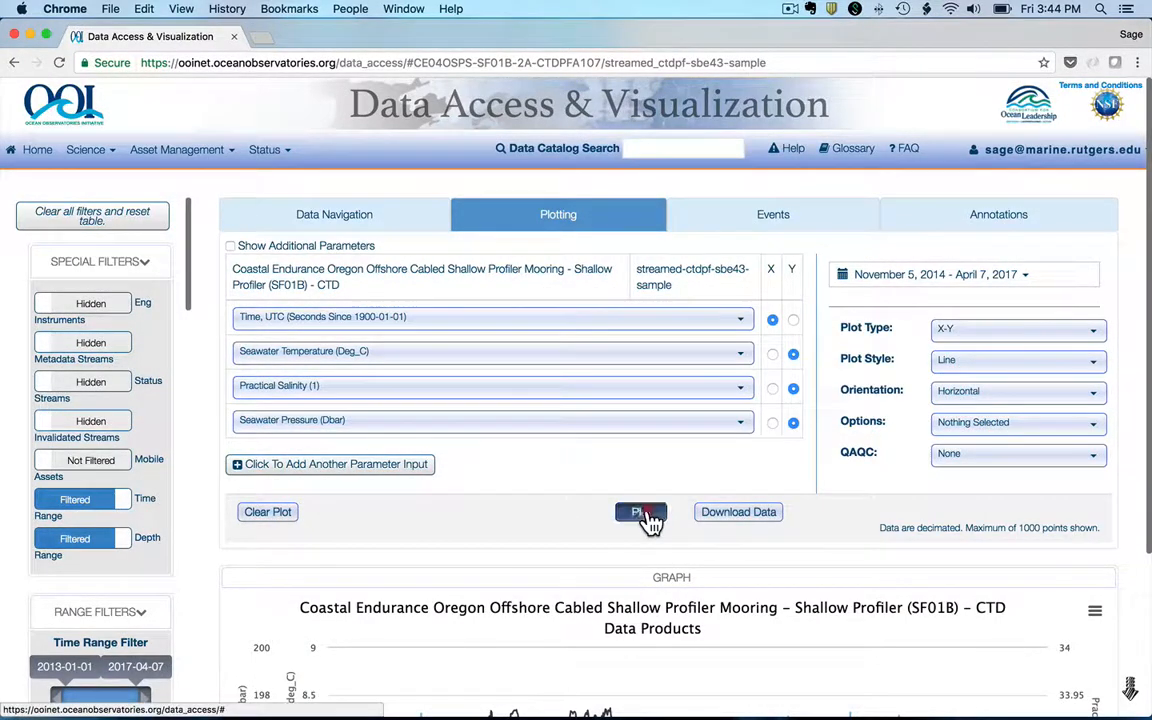
scroll(648, 516, down, 5)
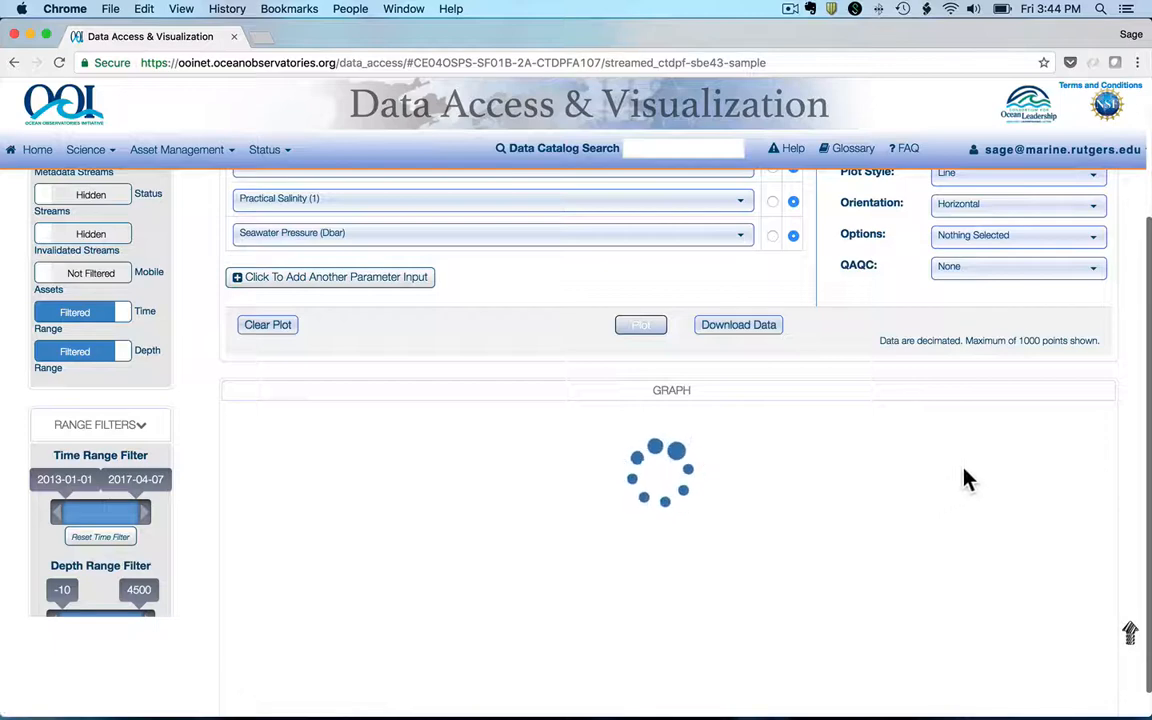
scroll(963, 470, down, 1)
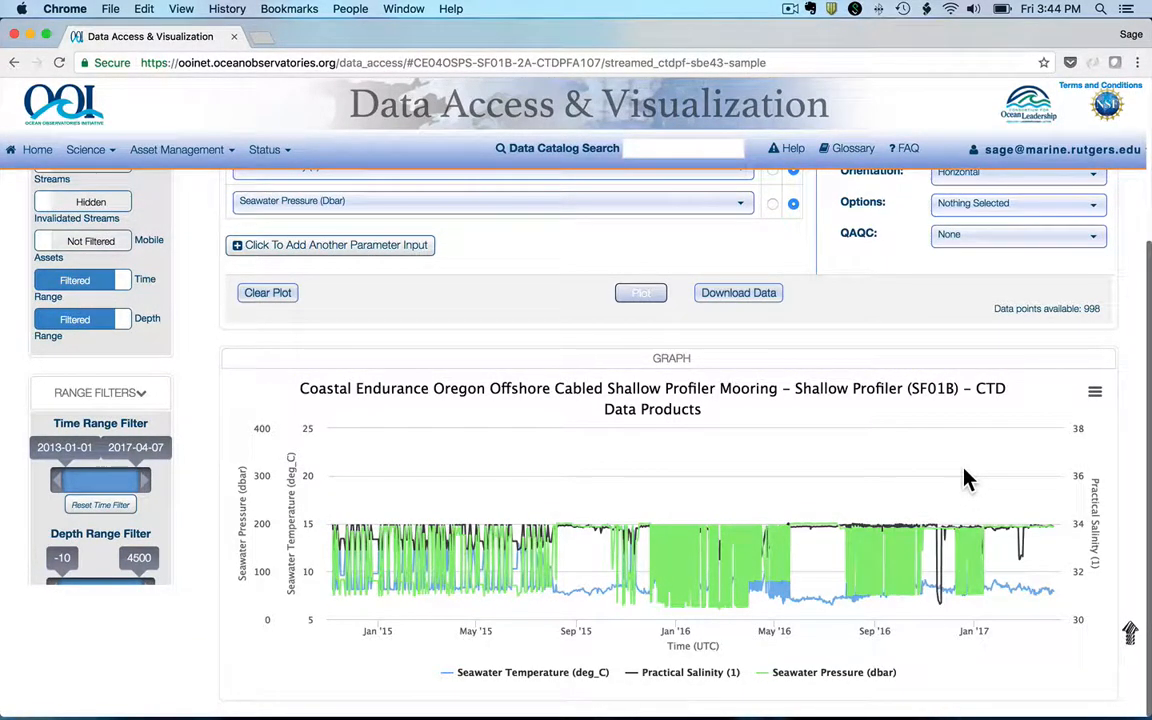
Step: Deselect Practical Salinity and Seawater Temperature, keeping only Seawater Pressure as a Y parameter
scroll(966, 480, up, 4)
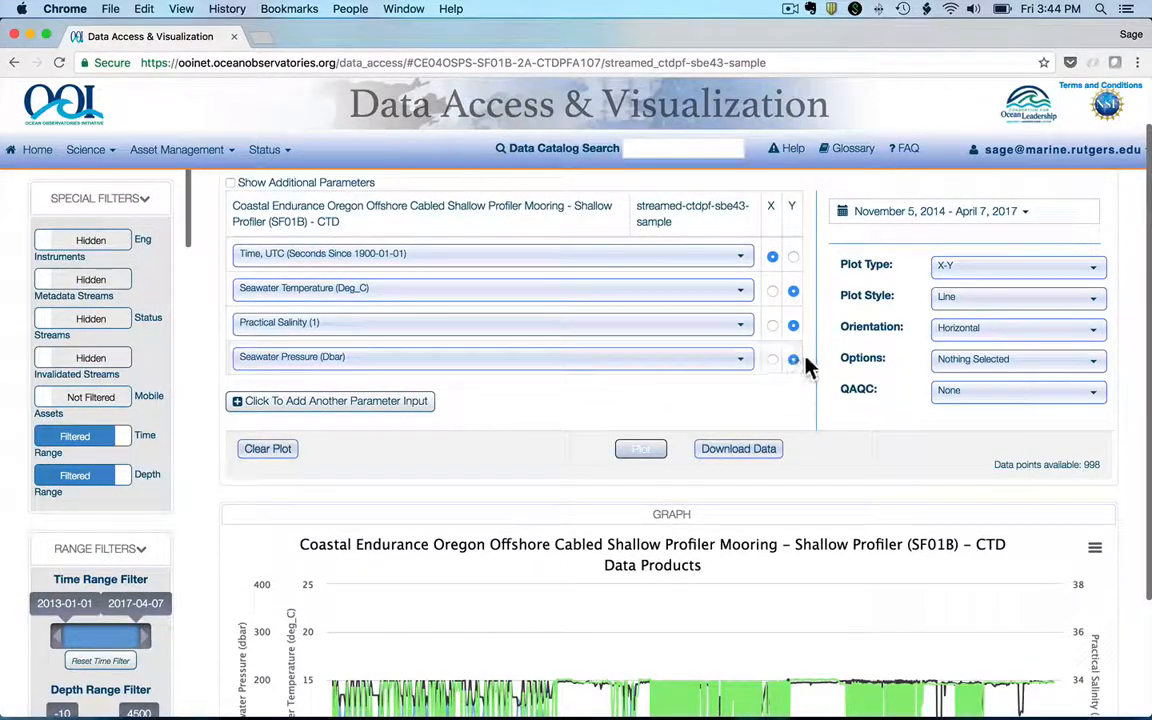
click(700, 326)
click(480, 492)
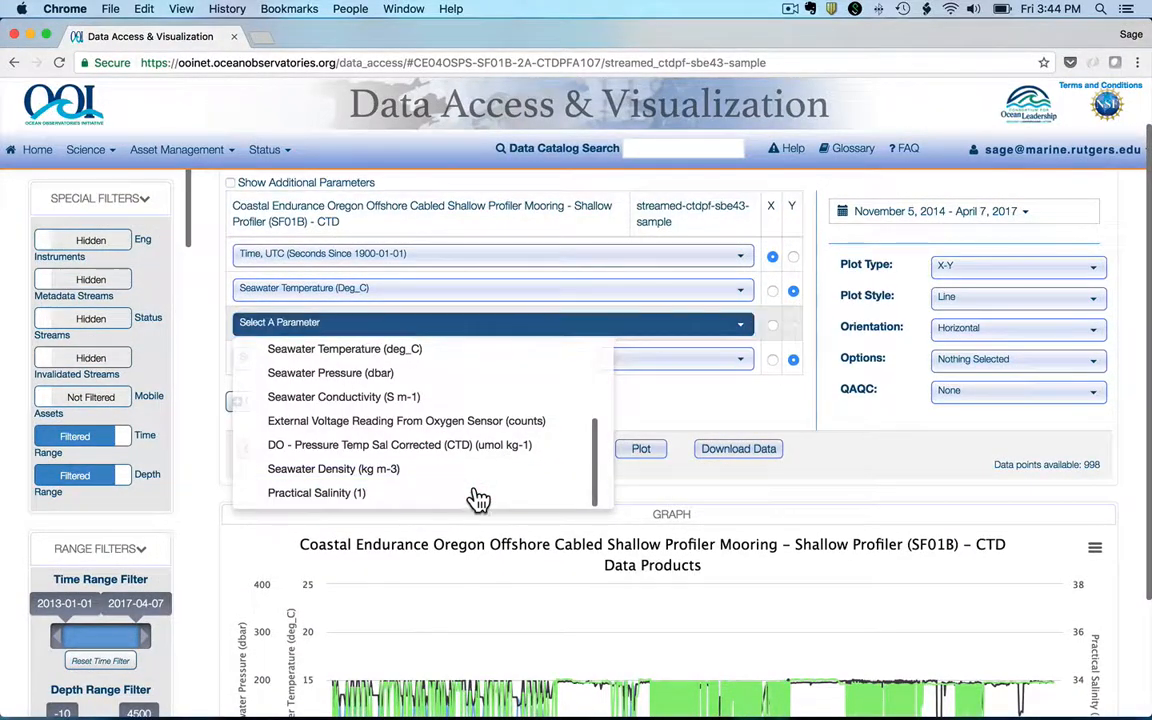
click(708, 390)
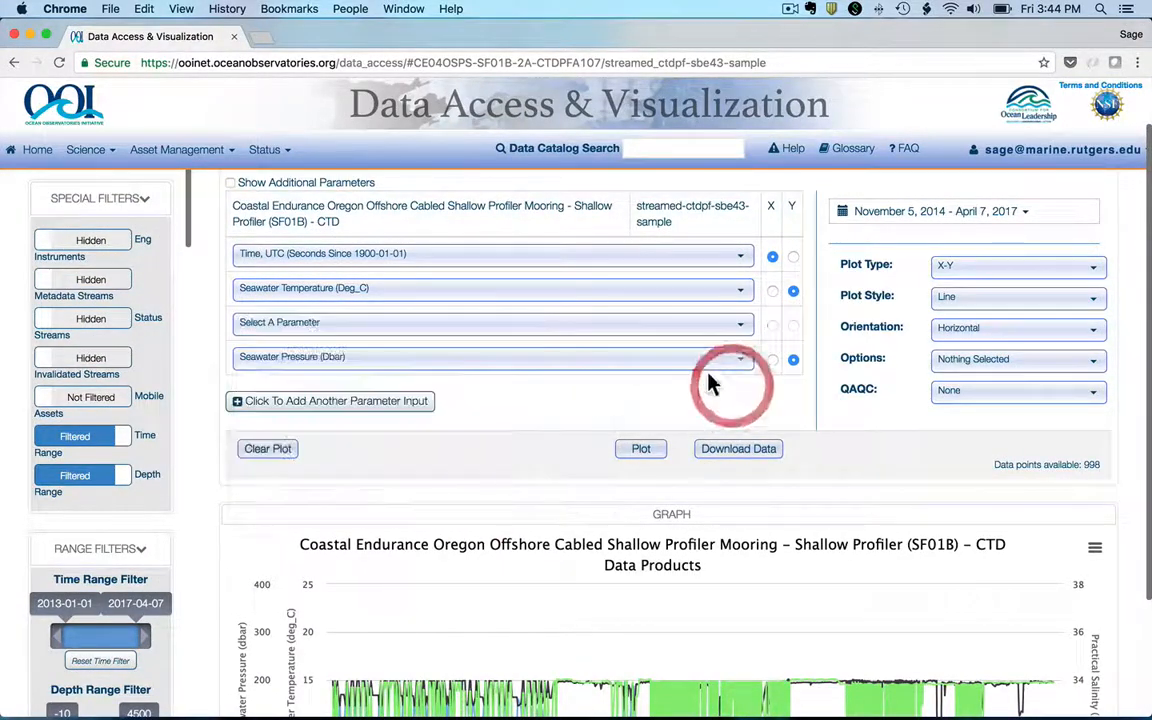
click(681, 292)
scroll(550, 401, down, 1)
scroll(506, 360, up, 2)
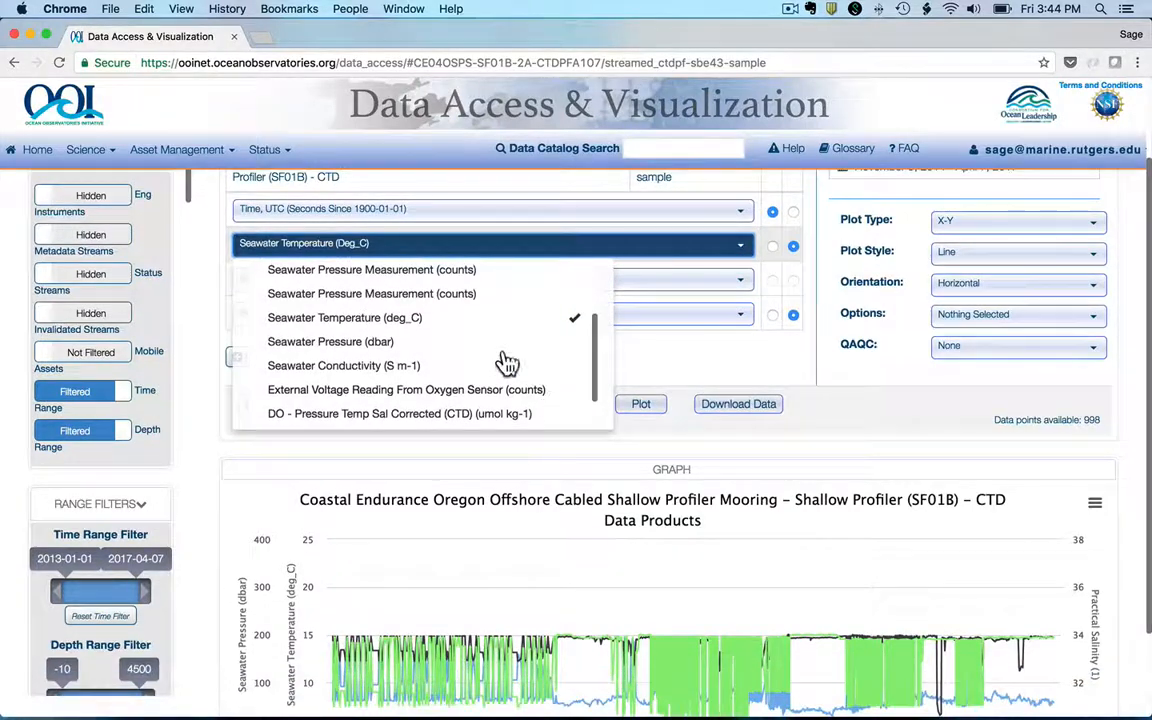
click(452, 318)
click(694, 358)
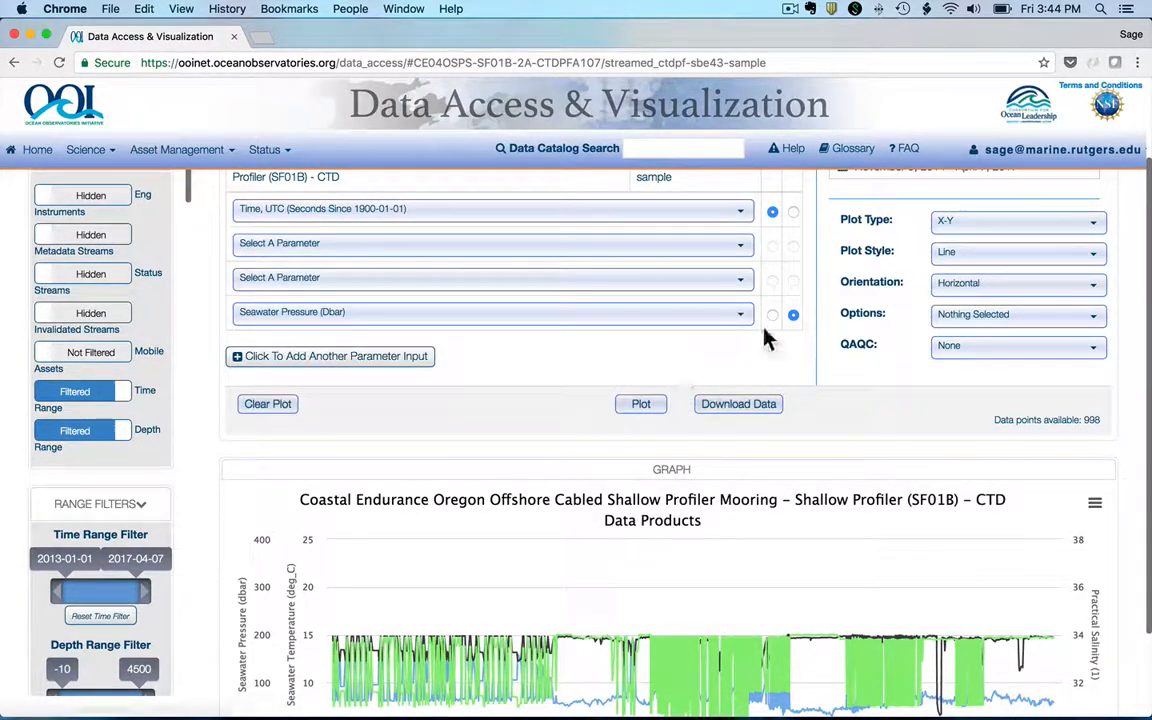
Step: Set the plot style to Both and redraw the Seawater Pressure graph over time
click(965, 258)
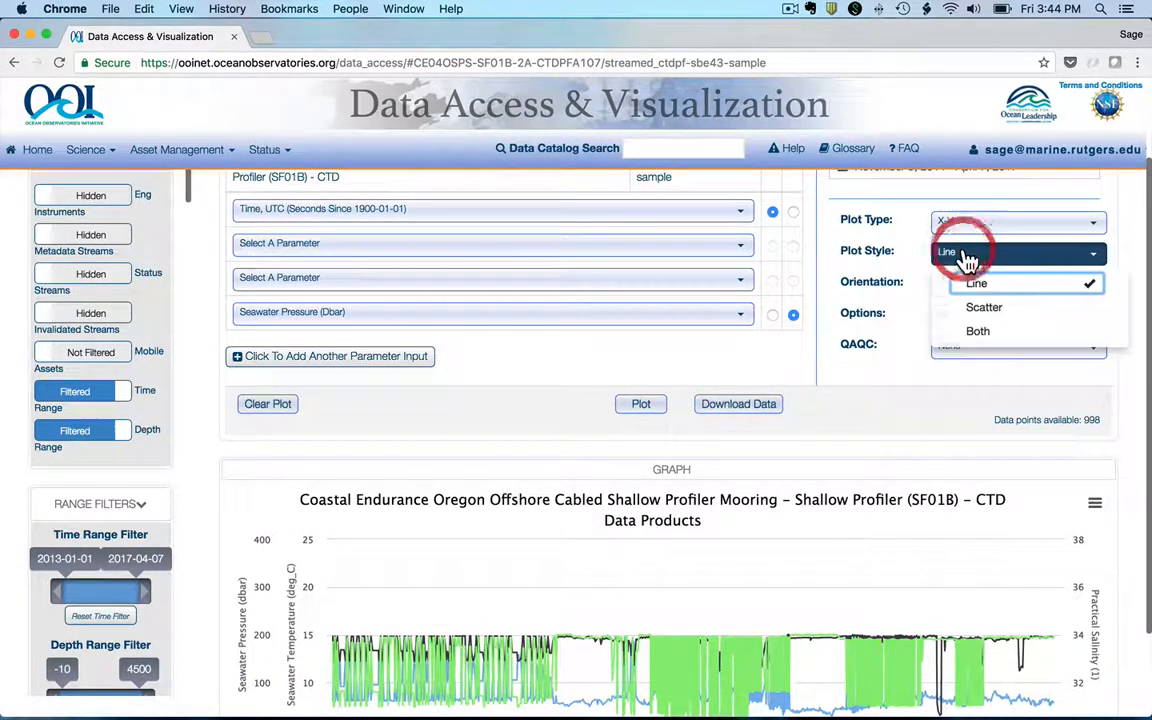
click(973, 333)
click(641, 404)
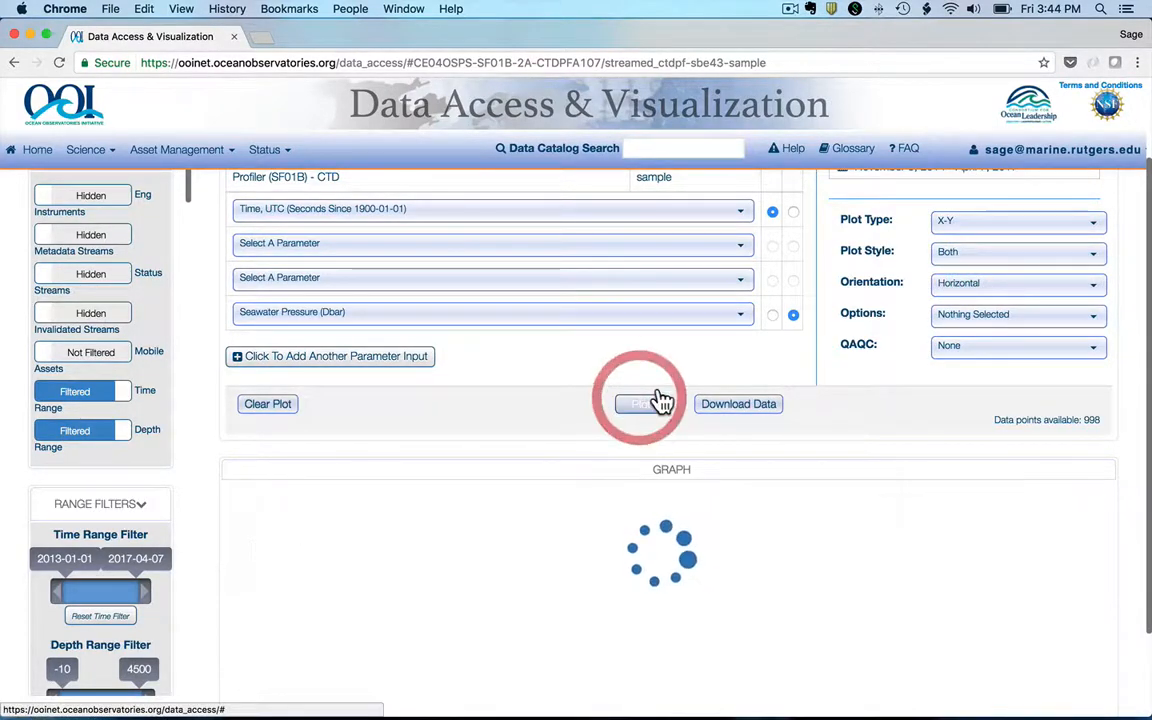
scroll(693, 388, down, 1)
scroll(693, 388, down, 1)
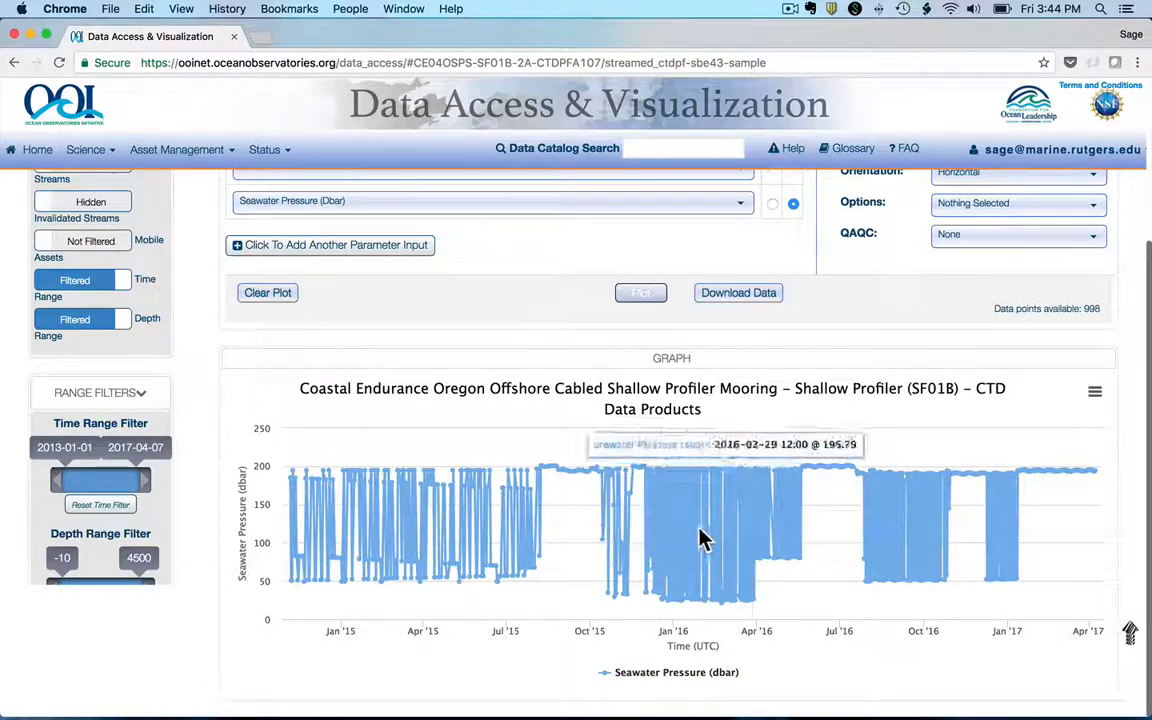
Step: Zoom the pressure graph in stages to about 22:00 on December 26 through 11:30 on December 27, 2015
drag(658, 537, 720, 537)
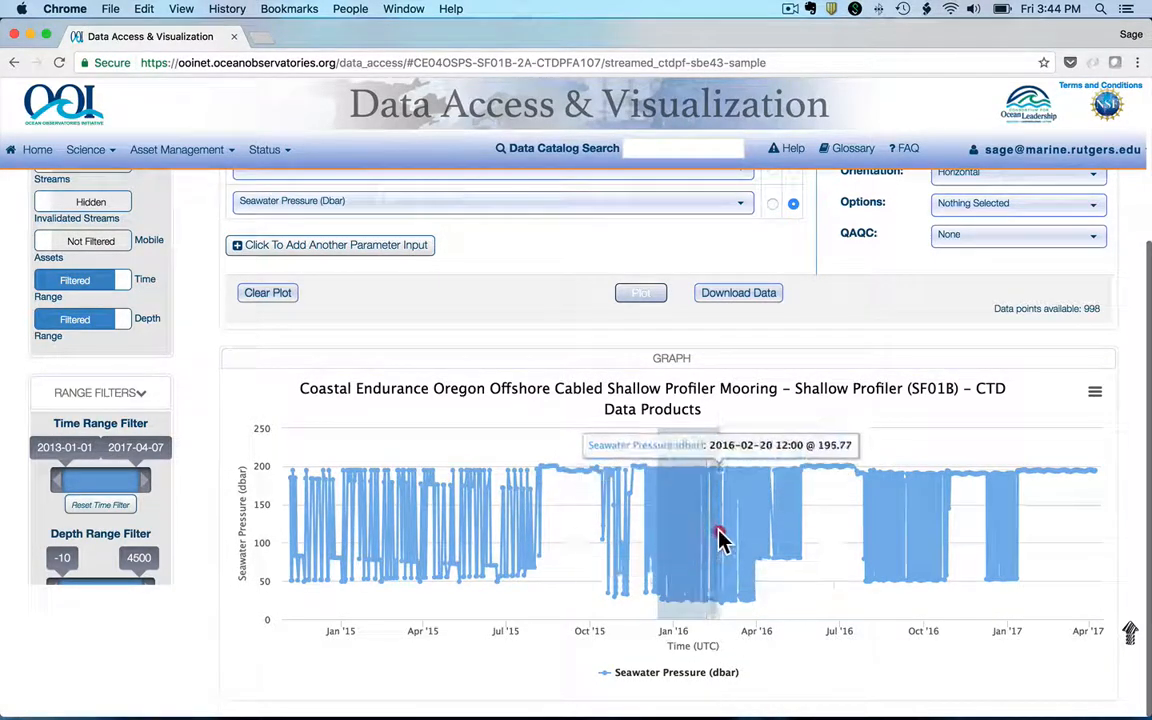
scroll(722, 541, down, 1)
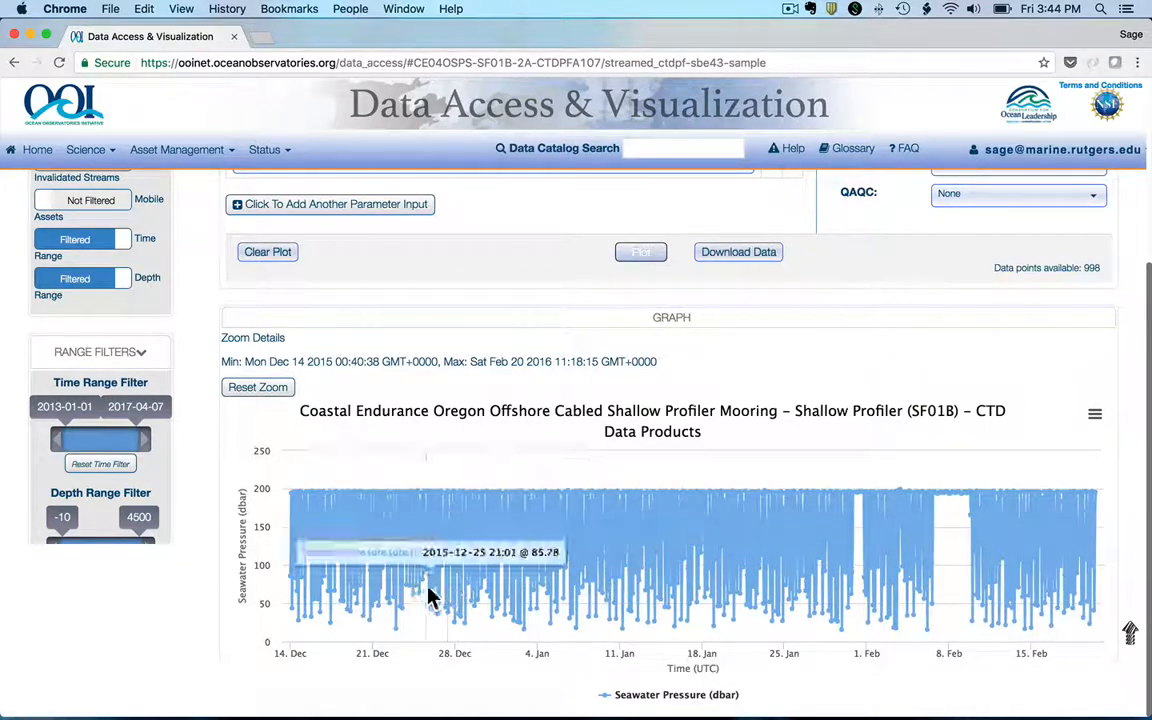
drag(424, 596, 493, 598)
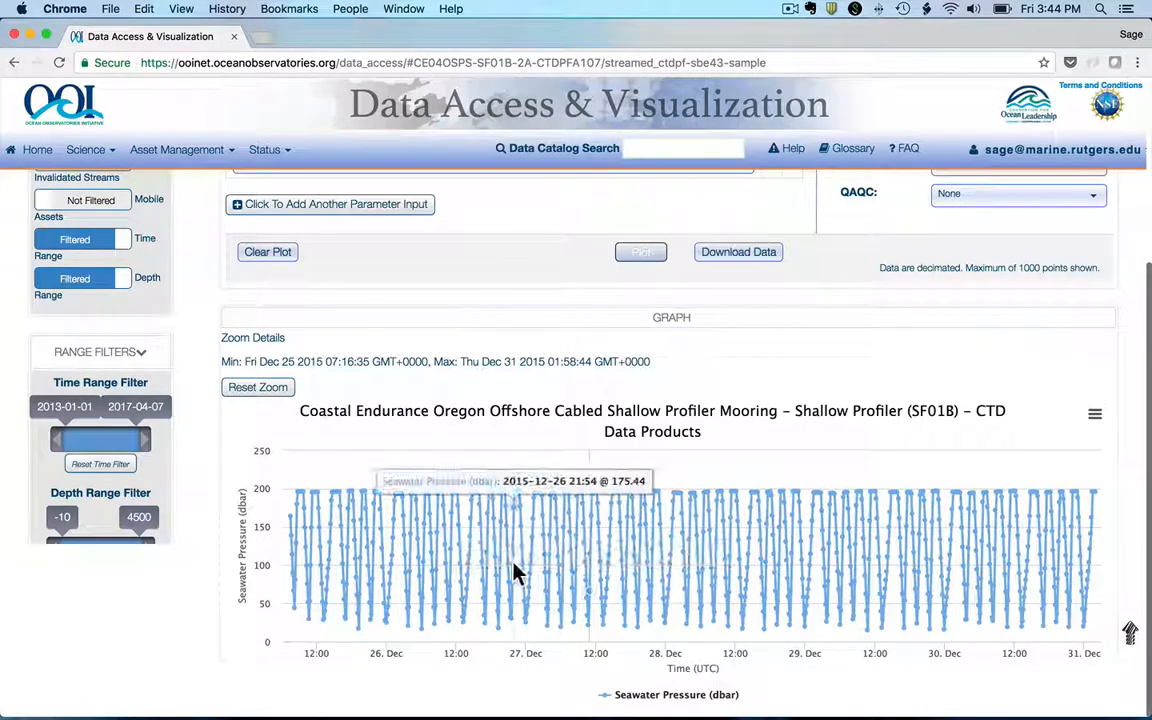
drag(514, 571, 594, 572)
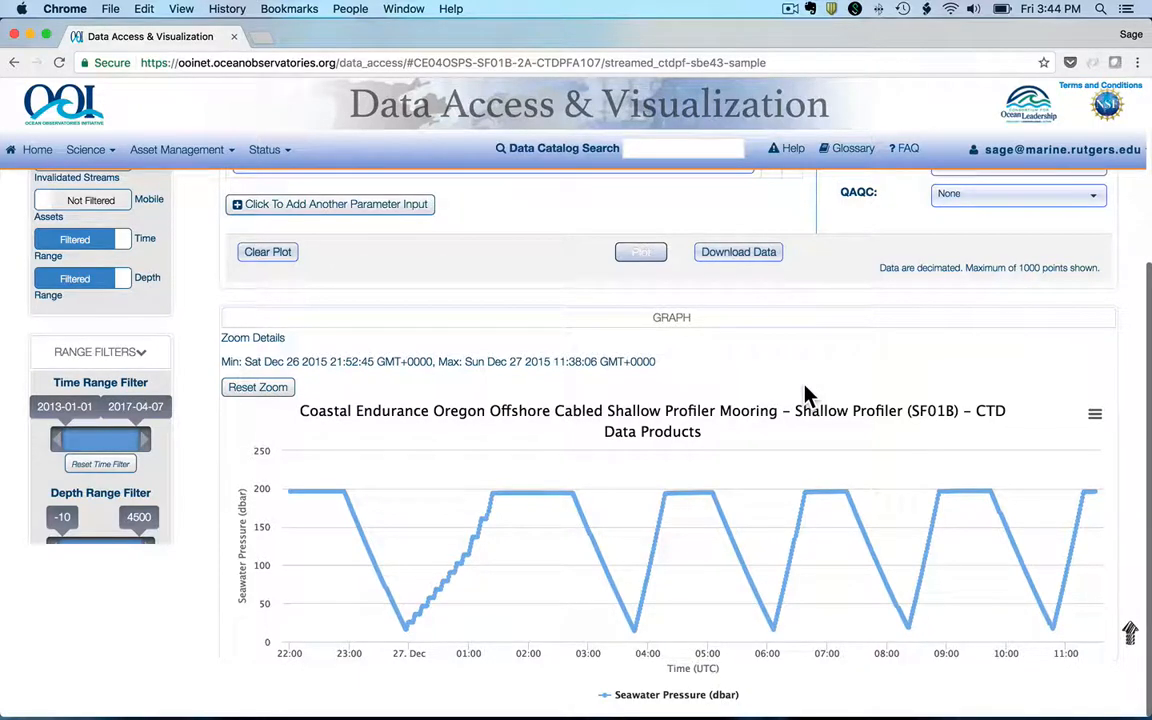
Step: Deselect Time, UTC as the X parameter, leaving that parameter input empty
scroll(806, 395, up, 5)
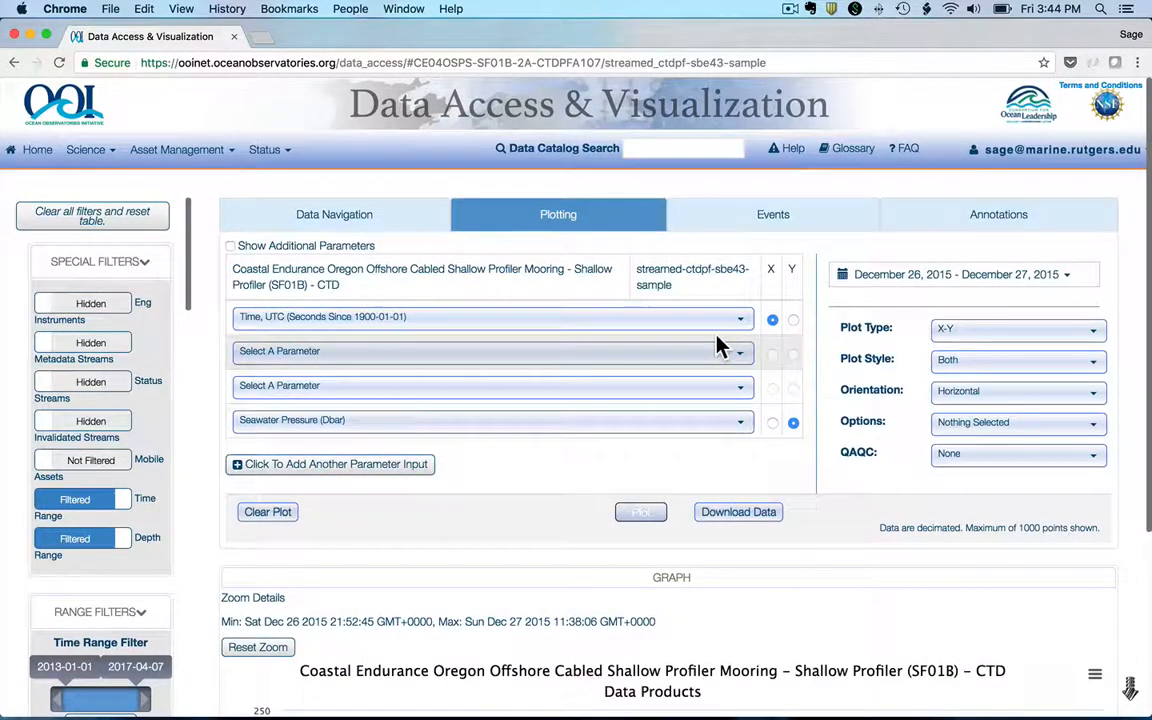
click(714, 328)
click(437, 349)
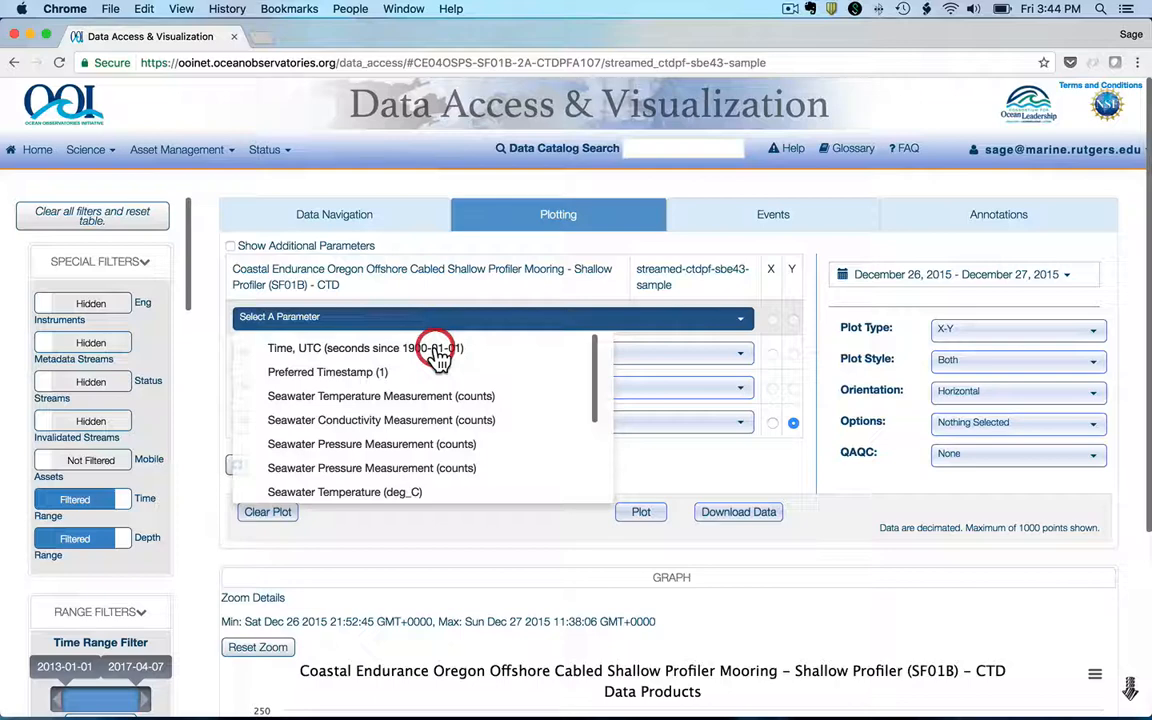
click(540, 293)
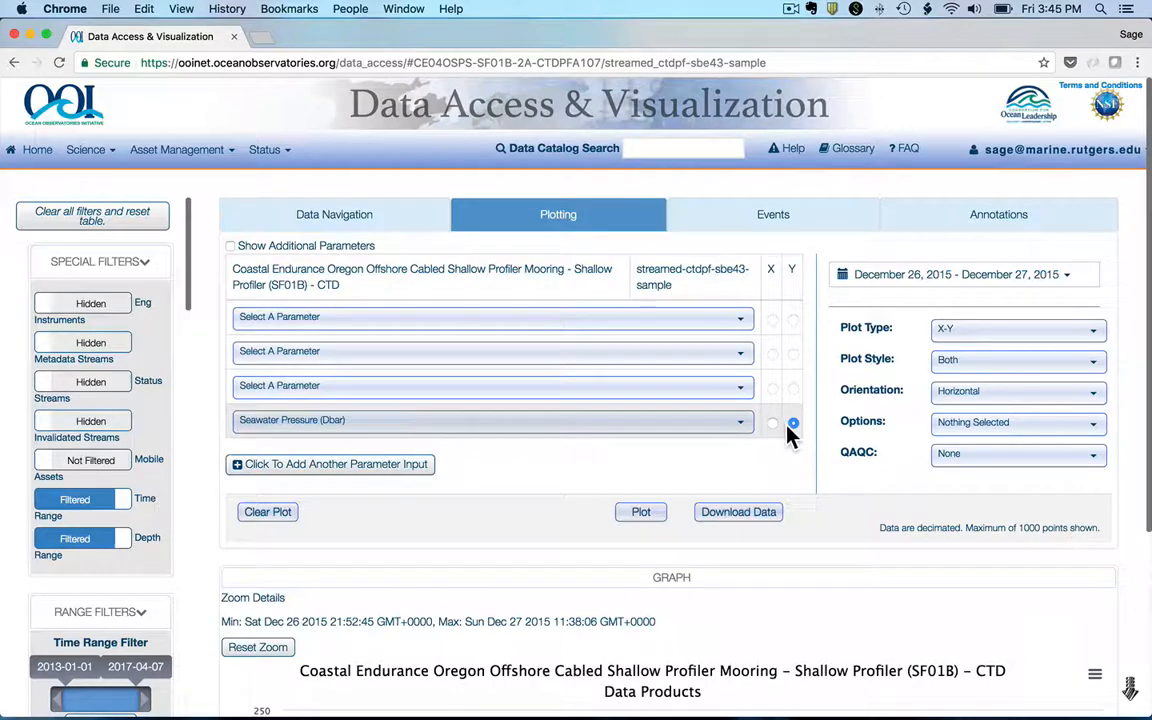
Step: Choose Practical Salinity (1) in the empty input above Seawater Pressure and assign it to the X axis
click(692, 400)
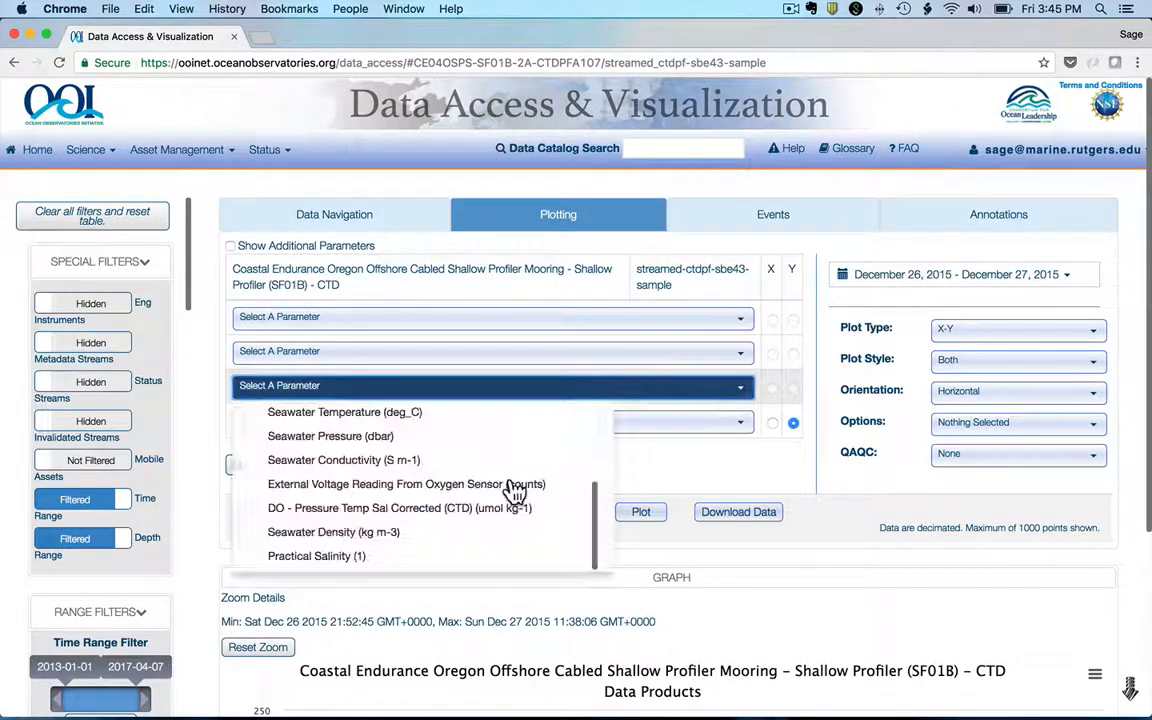
click(432, 552)
click(773, 389)
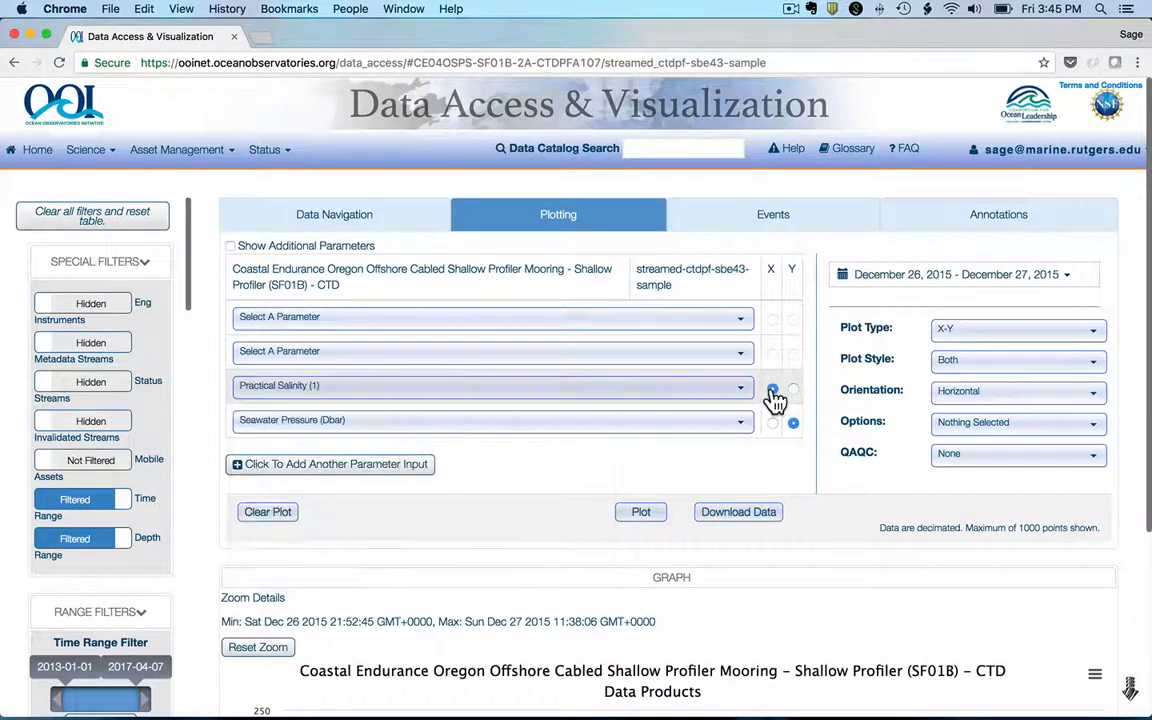
Step: Add Seawater Temperature (deg_C) as another X parameter and plot both X parameters against Seawater Pressure
click(690, 352)
scroll(487, 470, down, 3)
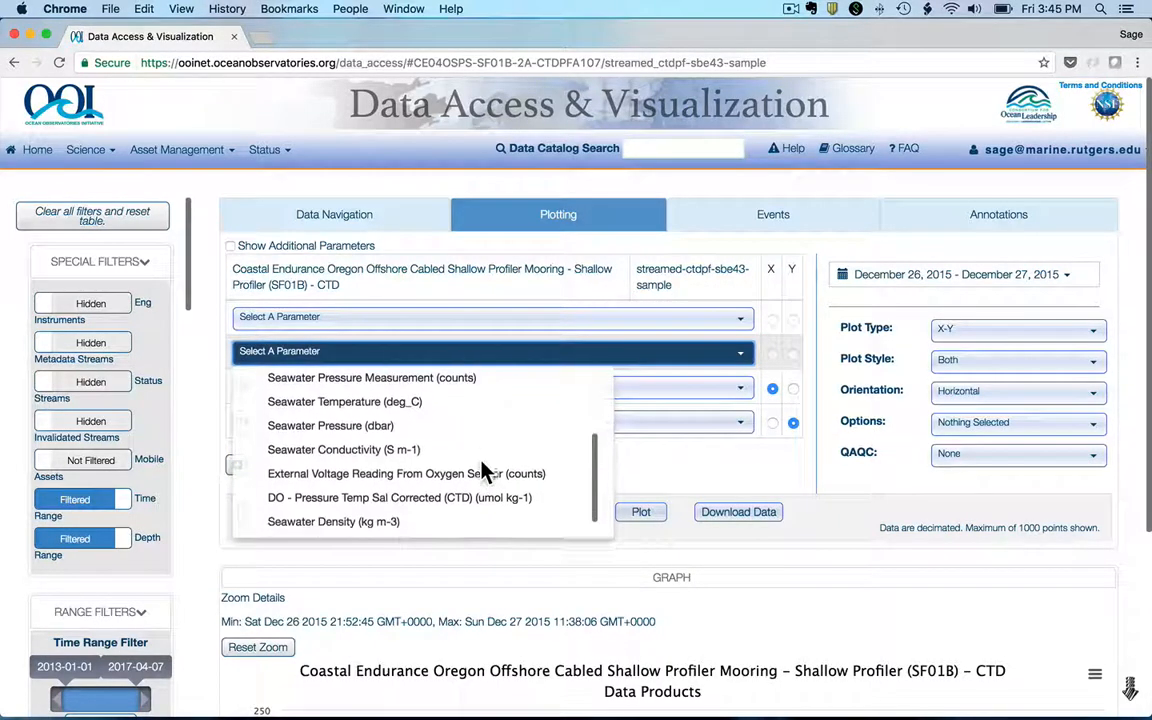
click(402, 376)
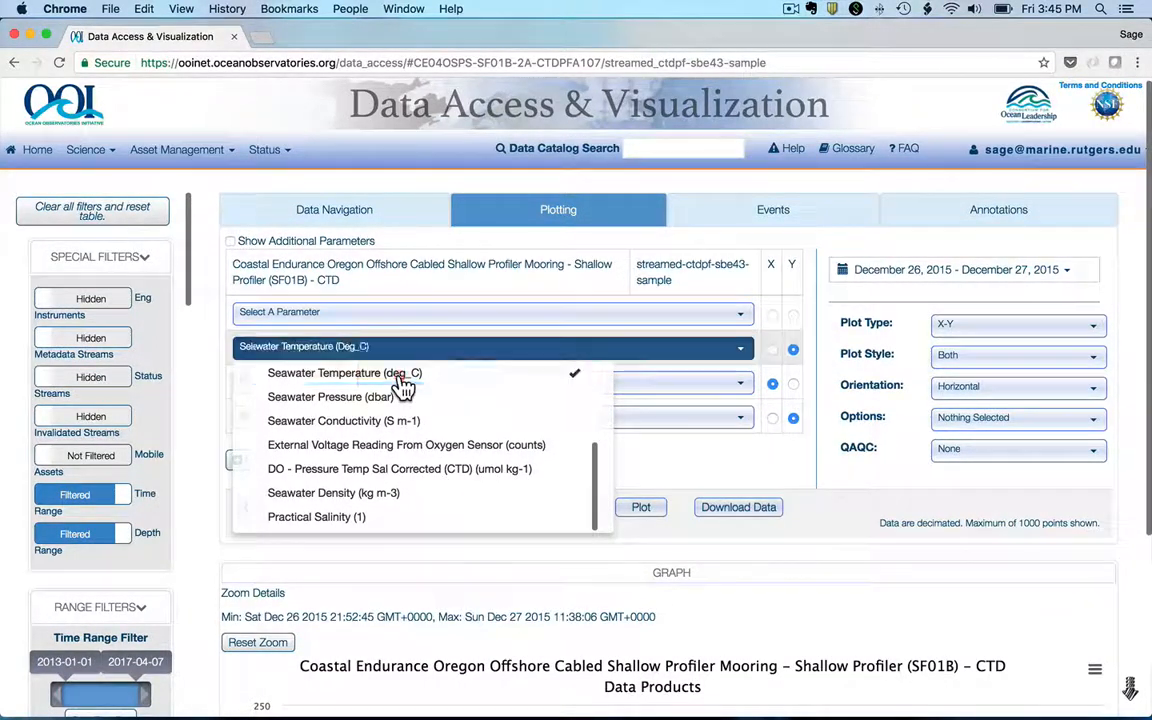
click(773, 351)
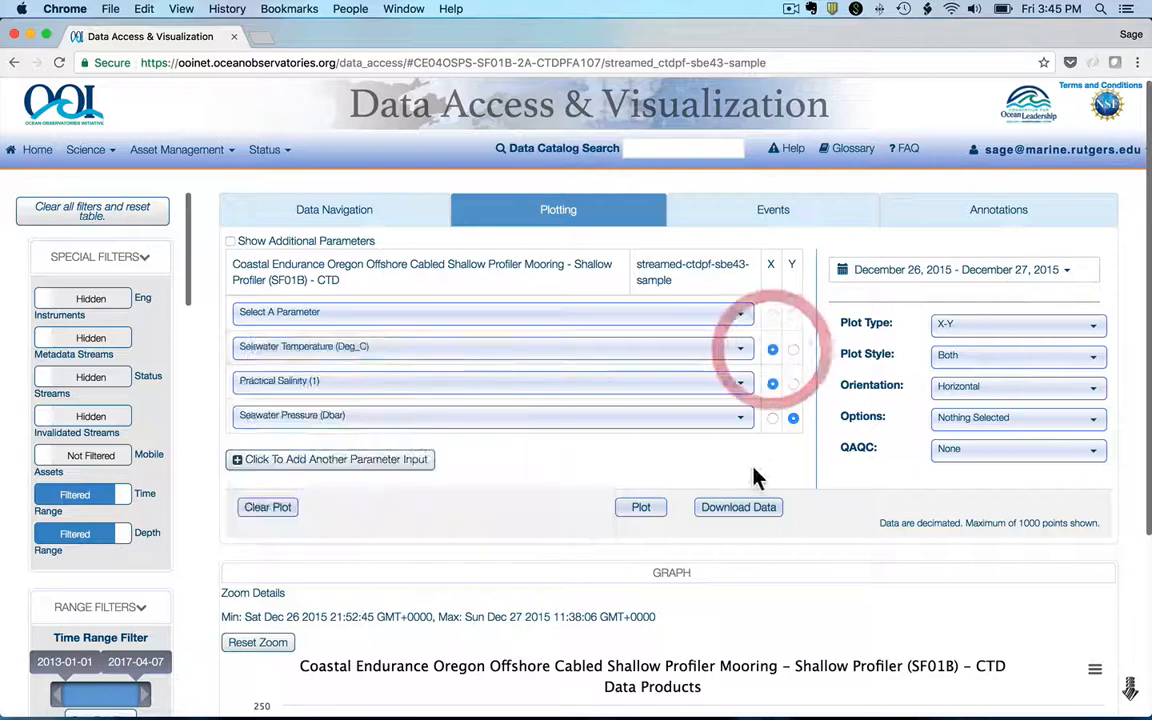
click(751, 470)
click(648, 508)
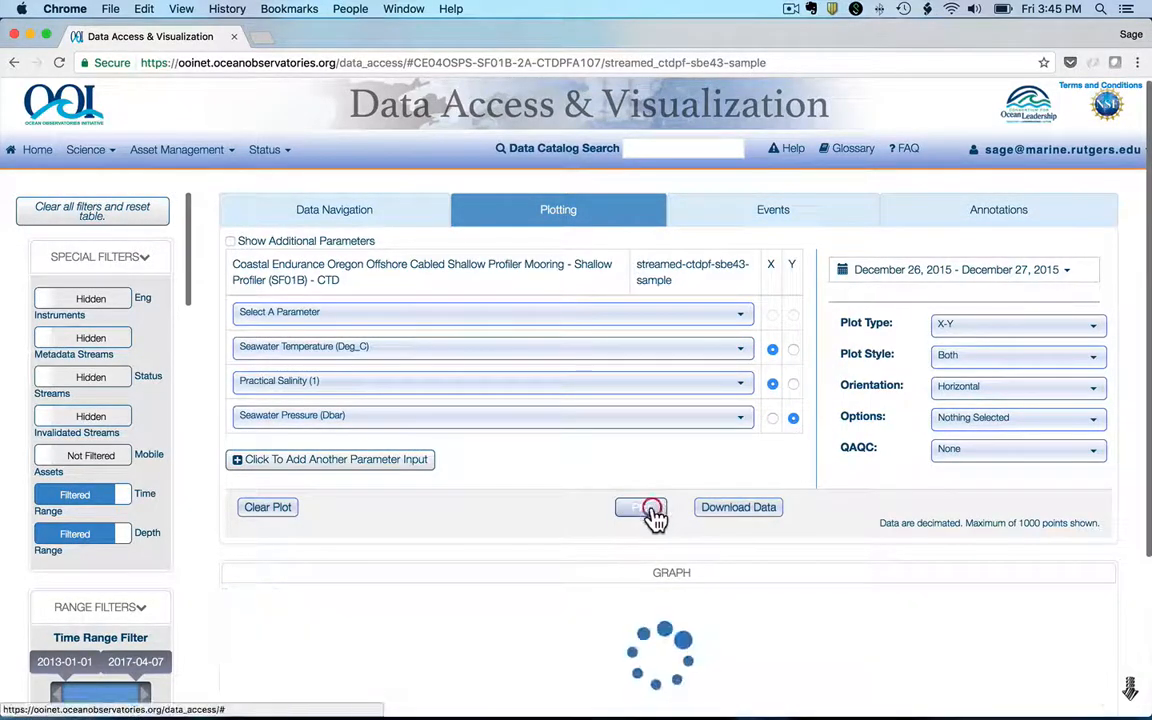
scroll(810, 495, down, 2)
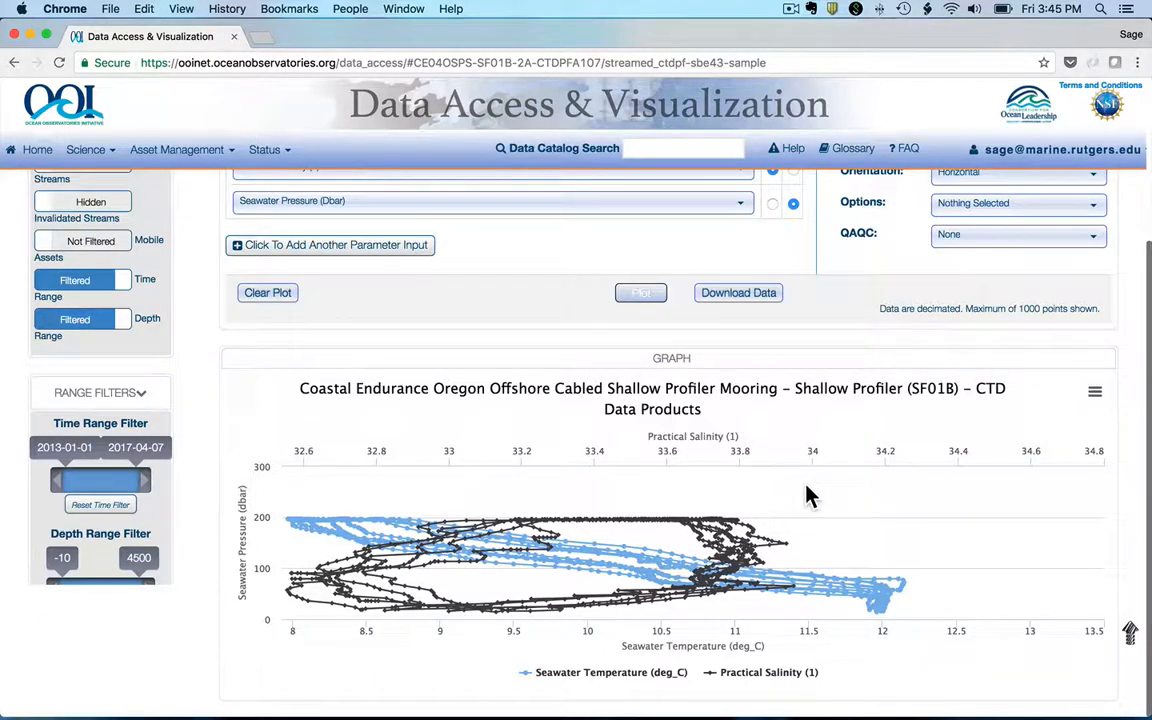
Step: Change the plot style of the temperature and salinity profile graph to Scatter
scroll(815, 485, up, 3)
click(988, 268)
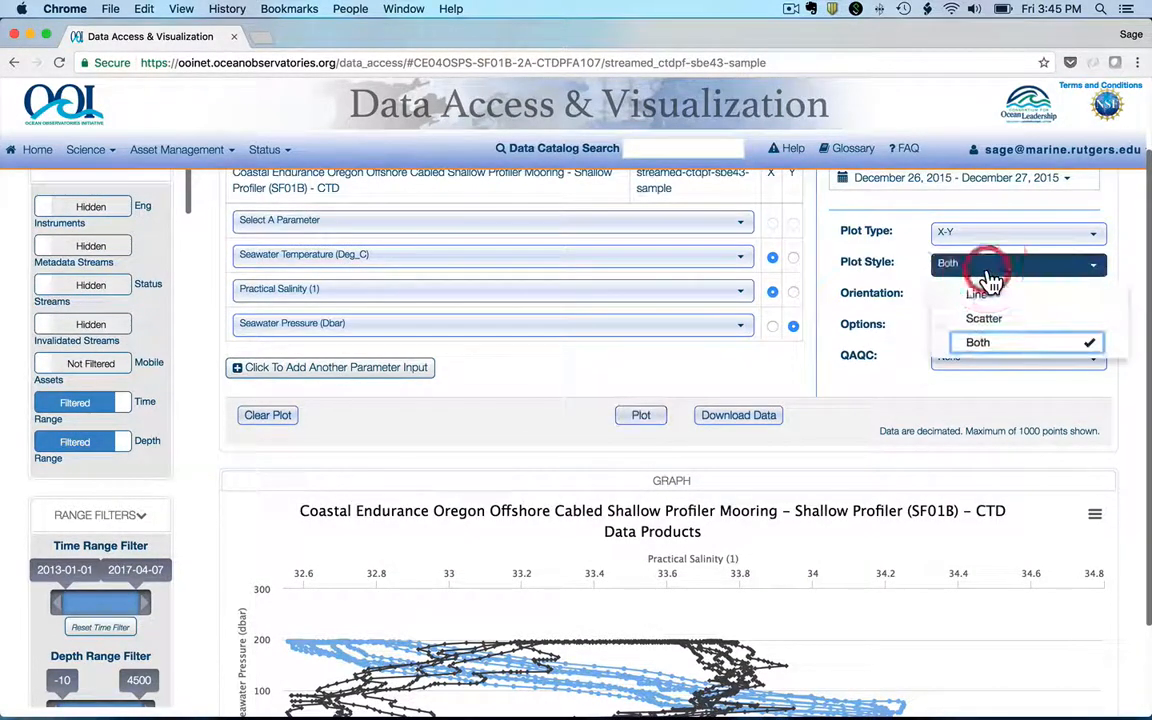
click(985, 318)
scroll(768, 374, down, 2)
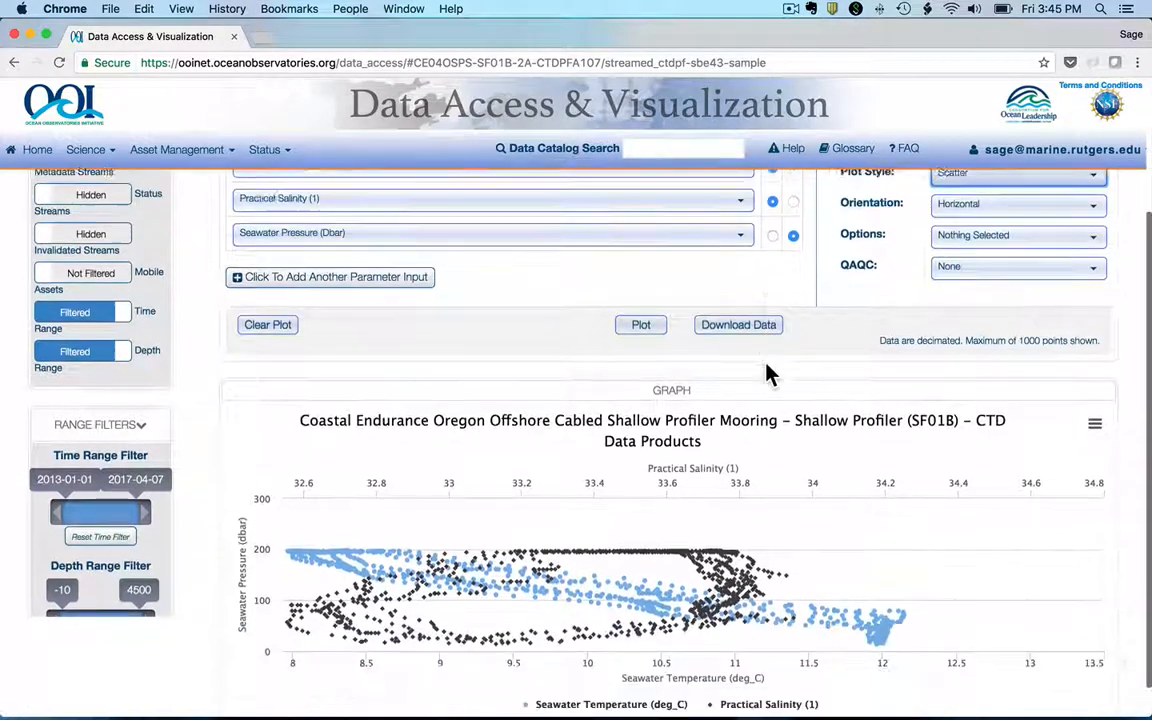
scroll(768, 374, down, 1)
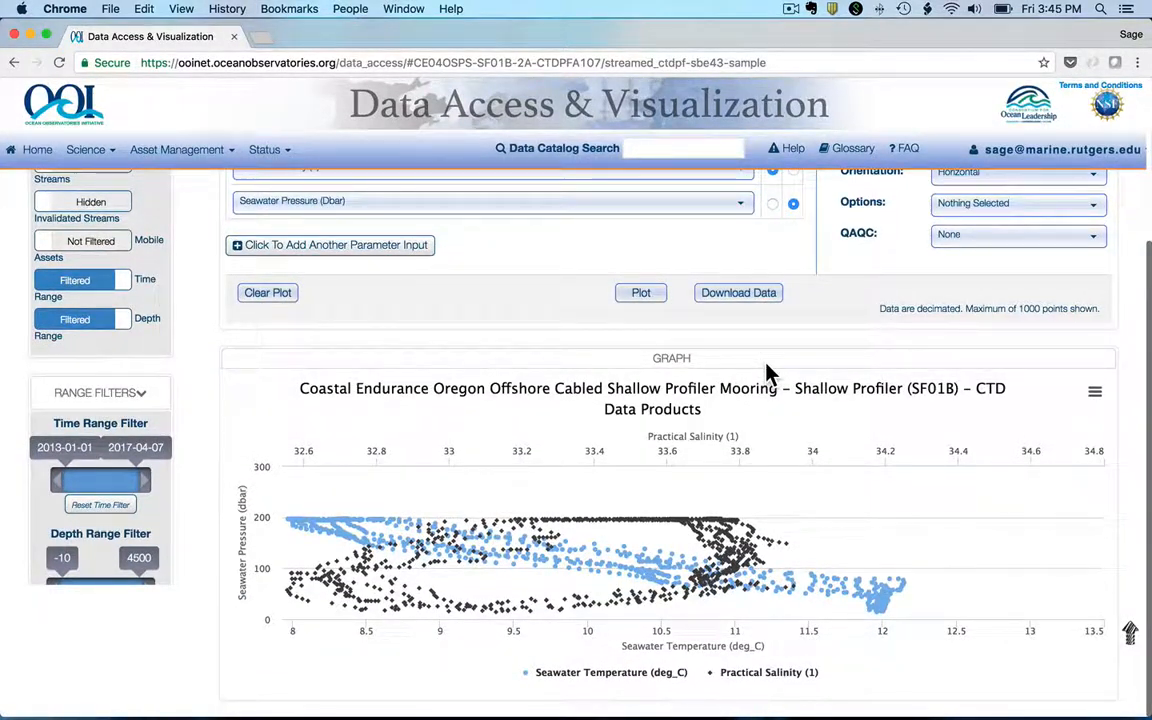
Step: Set the orientation of the scatter graph to Vertical
scroll(920, 250, up, 5)
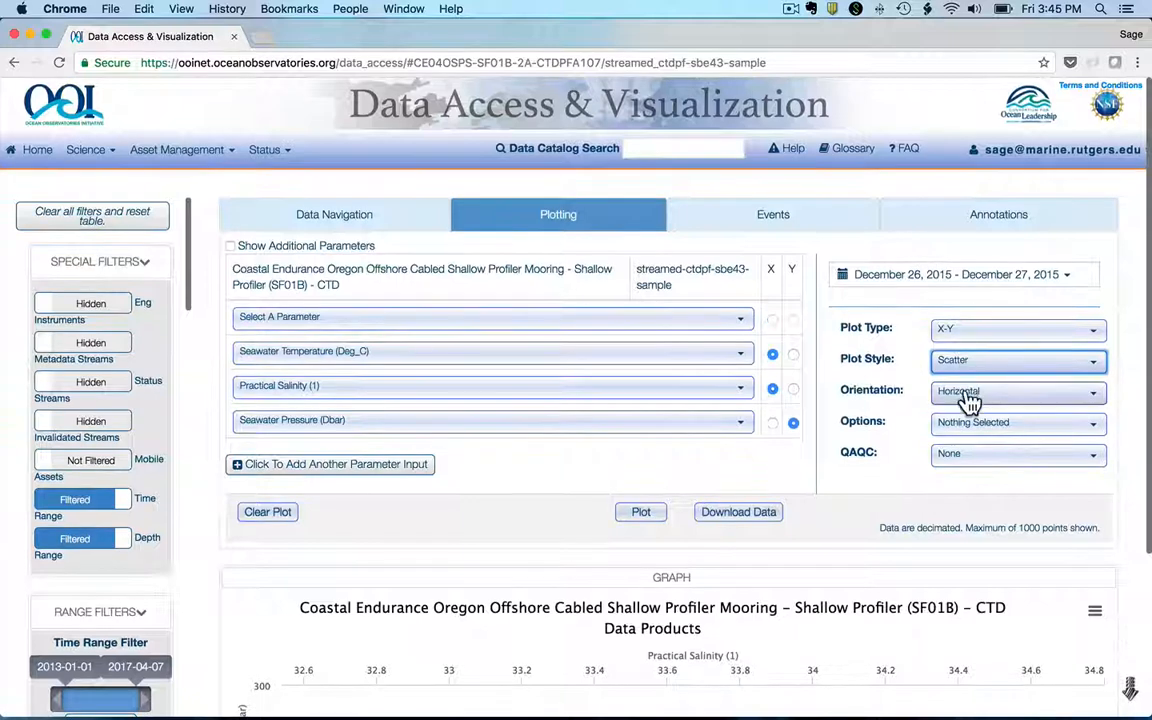
click(968, 400)
click(977, 448)
scroll(790, 462, down, 3)
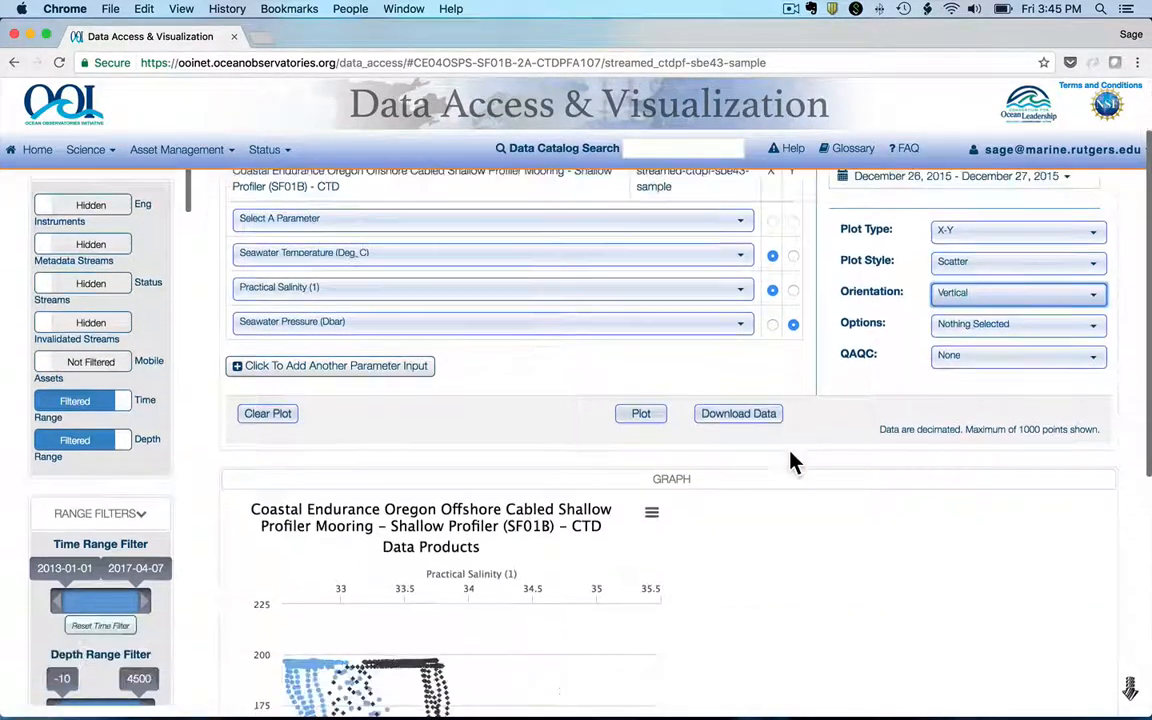
scroll(790, 462, down, 10)
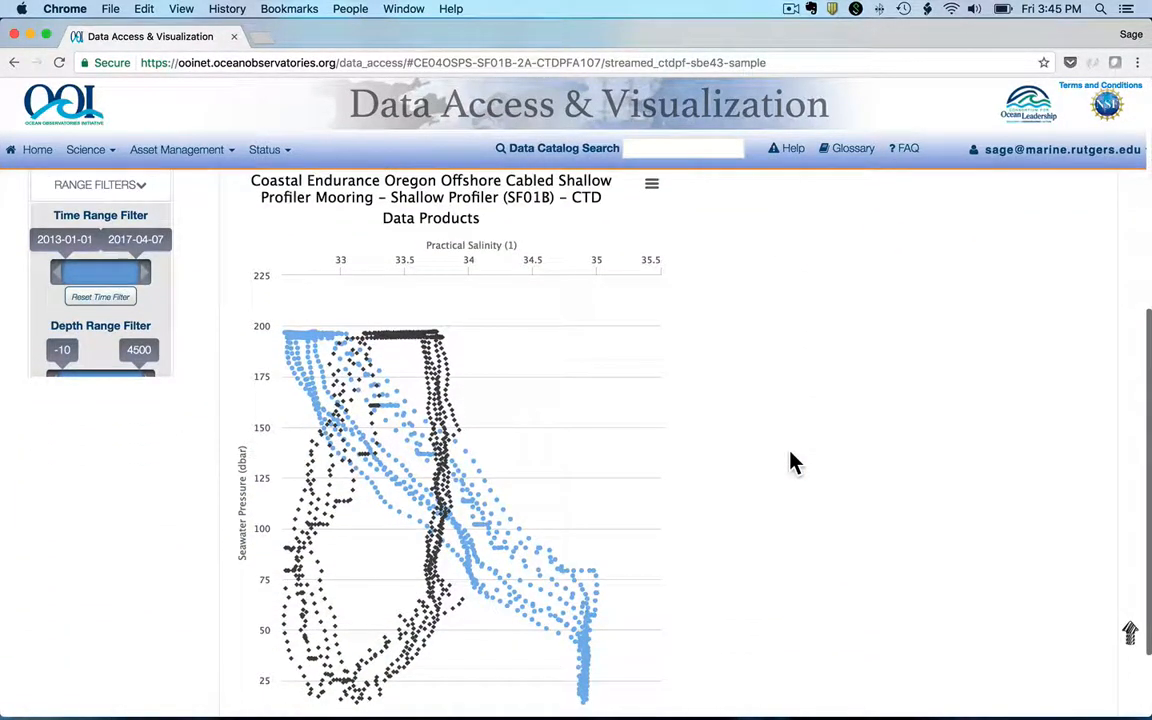
scroll(790, 462, down, 1)
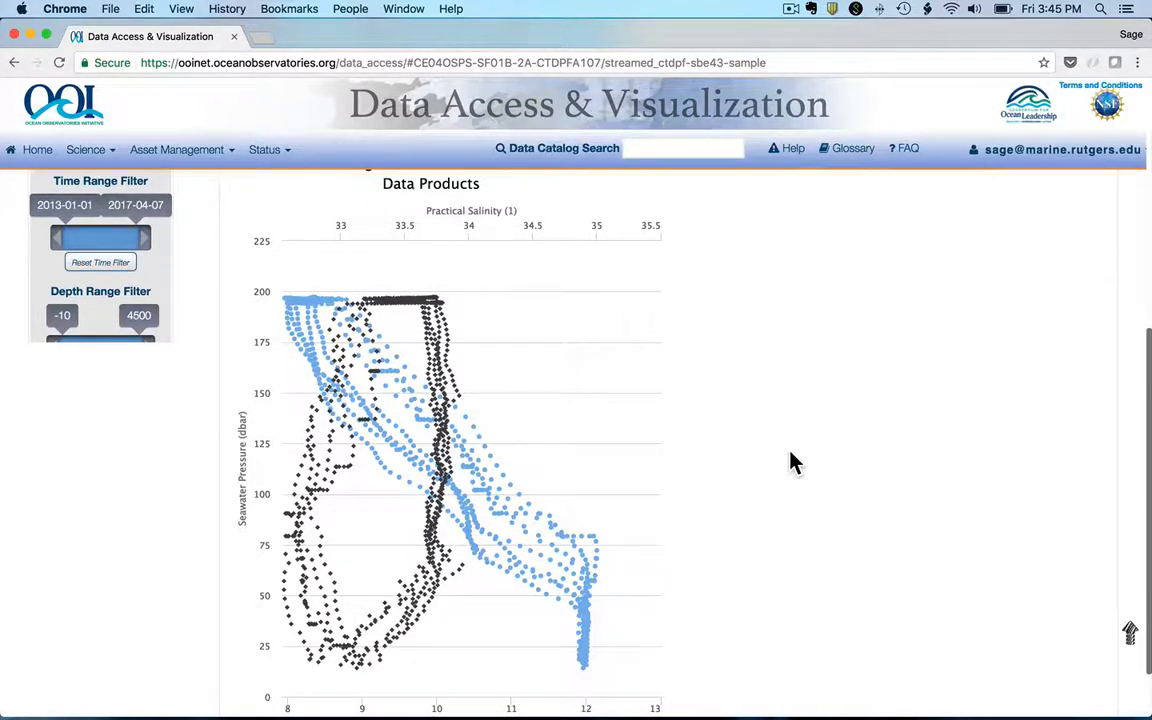
Step: Enable the Invert Y option so the graph's pressure axis increases downwards
scroll(790, 462, up, 11)
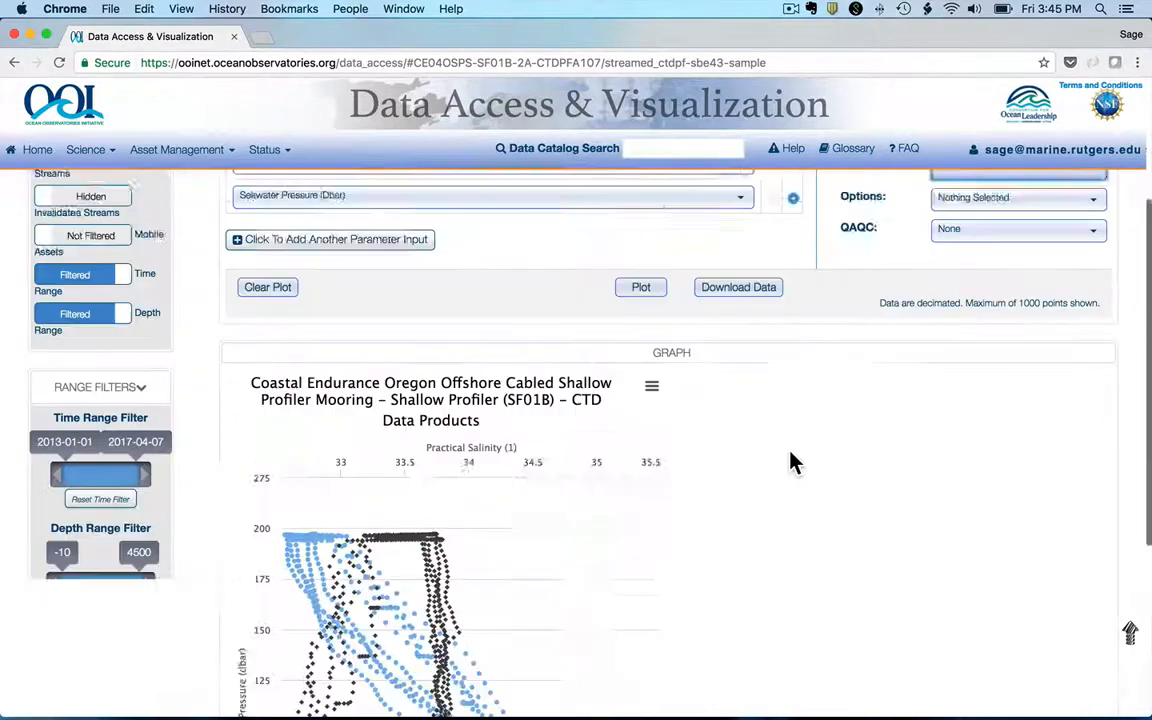
click(973, 344)
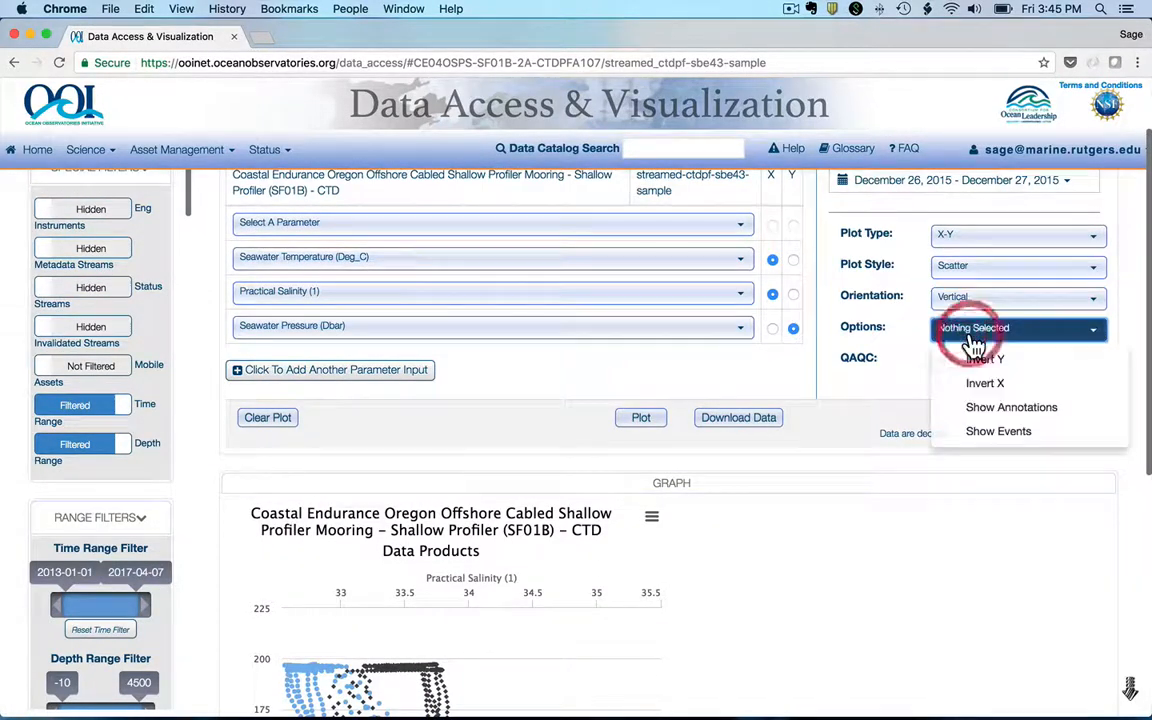
click(996, 364)
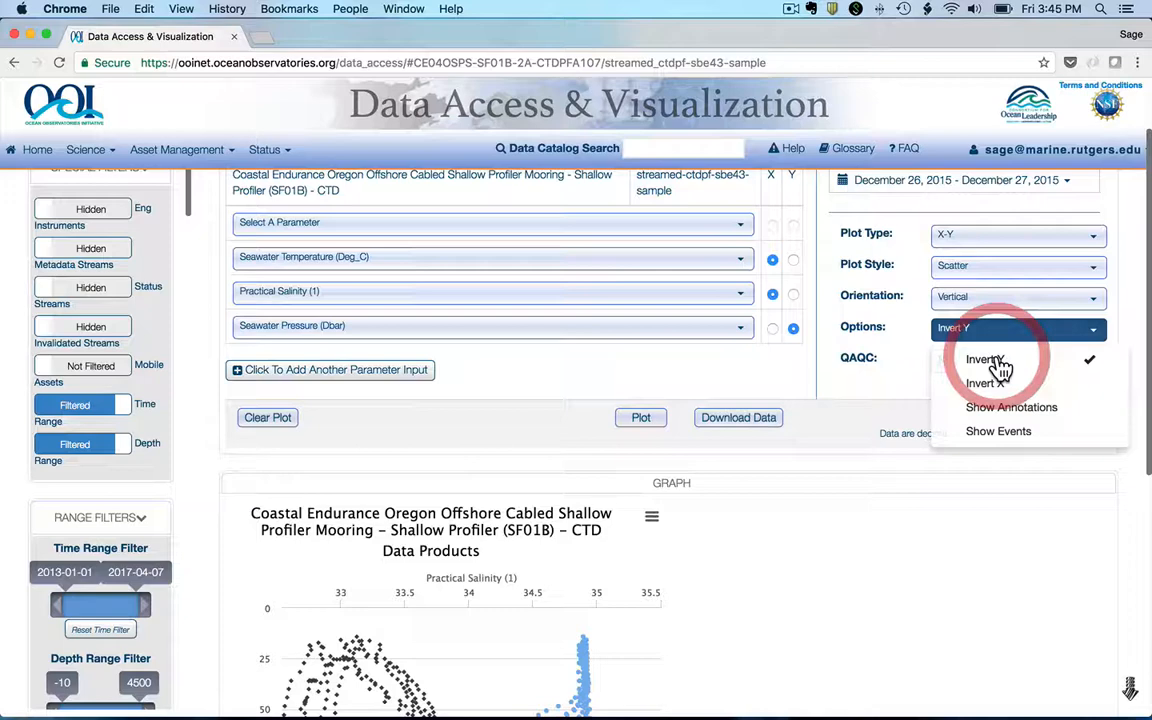
click(787, 380)
scroll(788, 382, down, 11)
scroll(788, 384, up, 1)
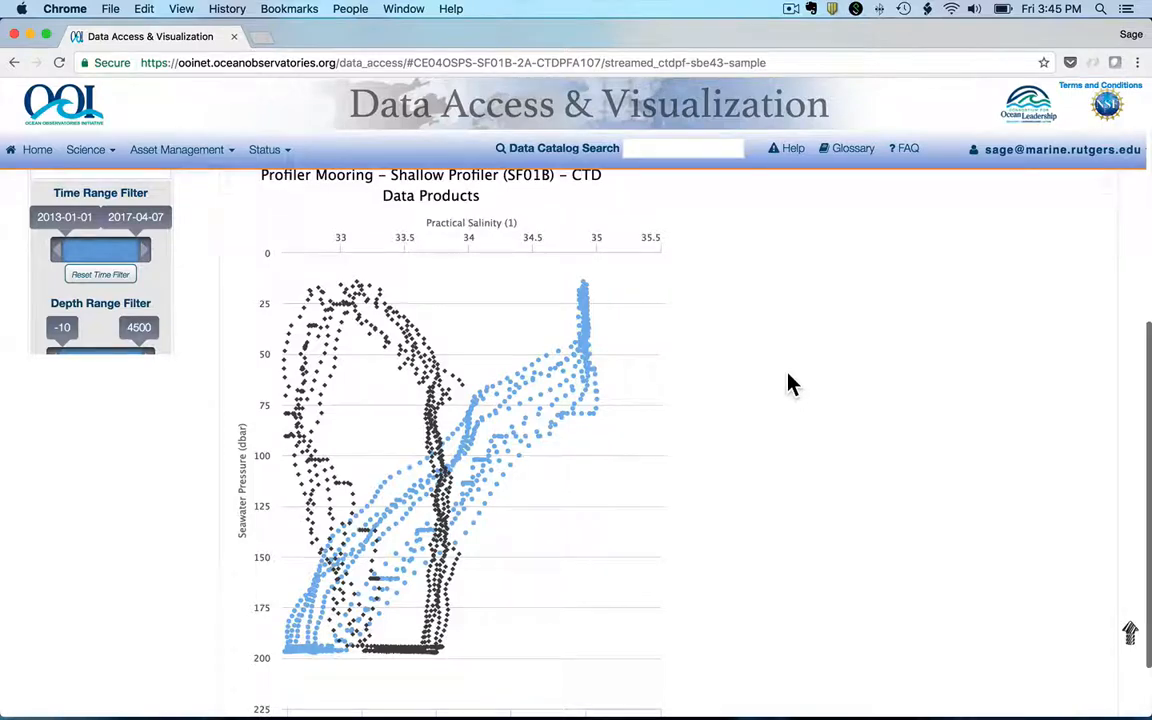
Step: Download the finished profile graph as a PNG image
scroll(788, 384, up, 5)
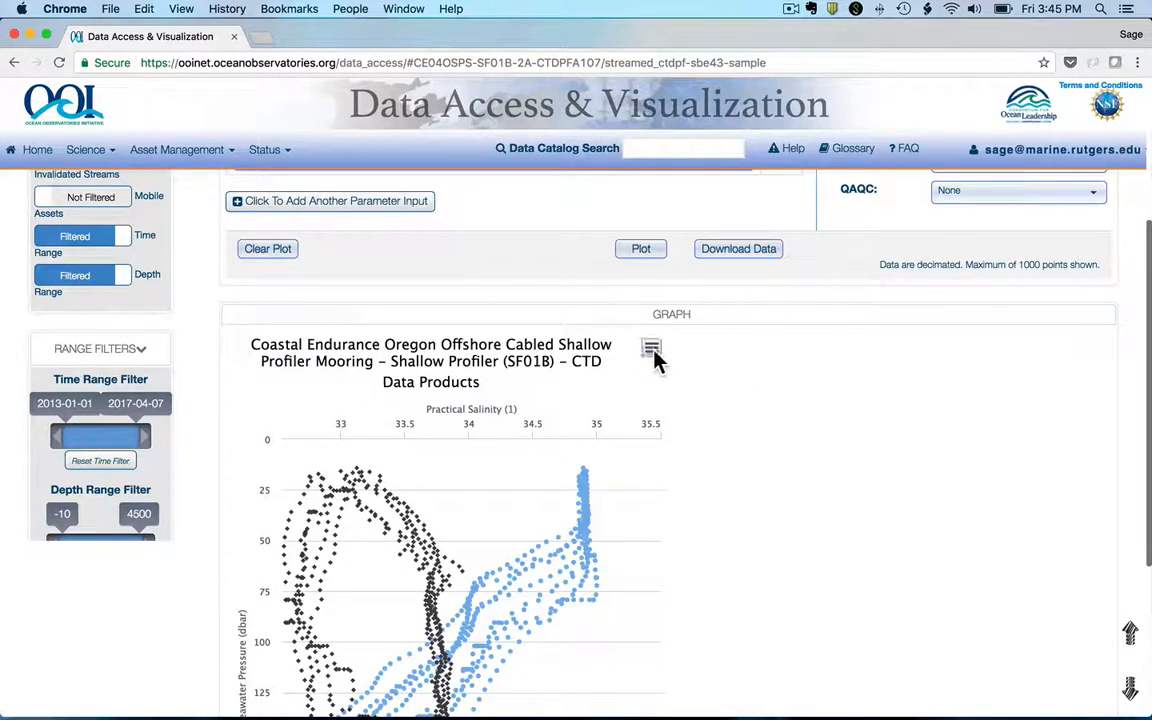
click(652, 350)
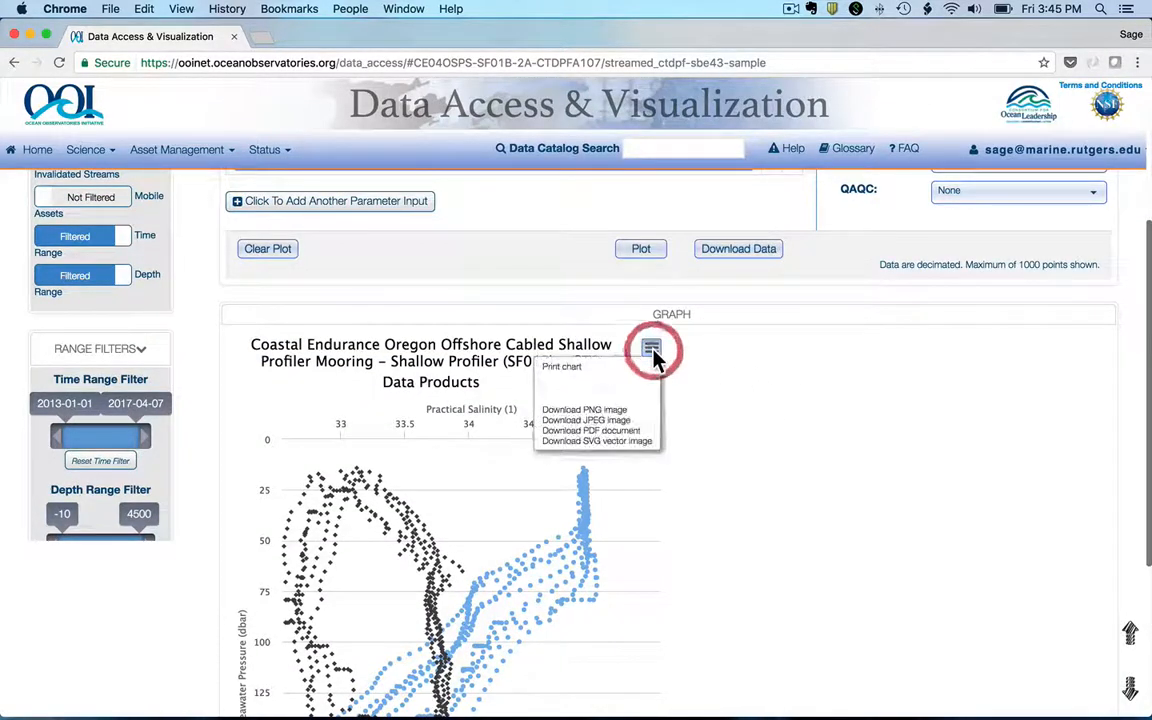
click(590, 410)
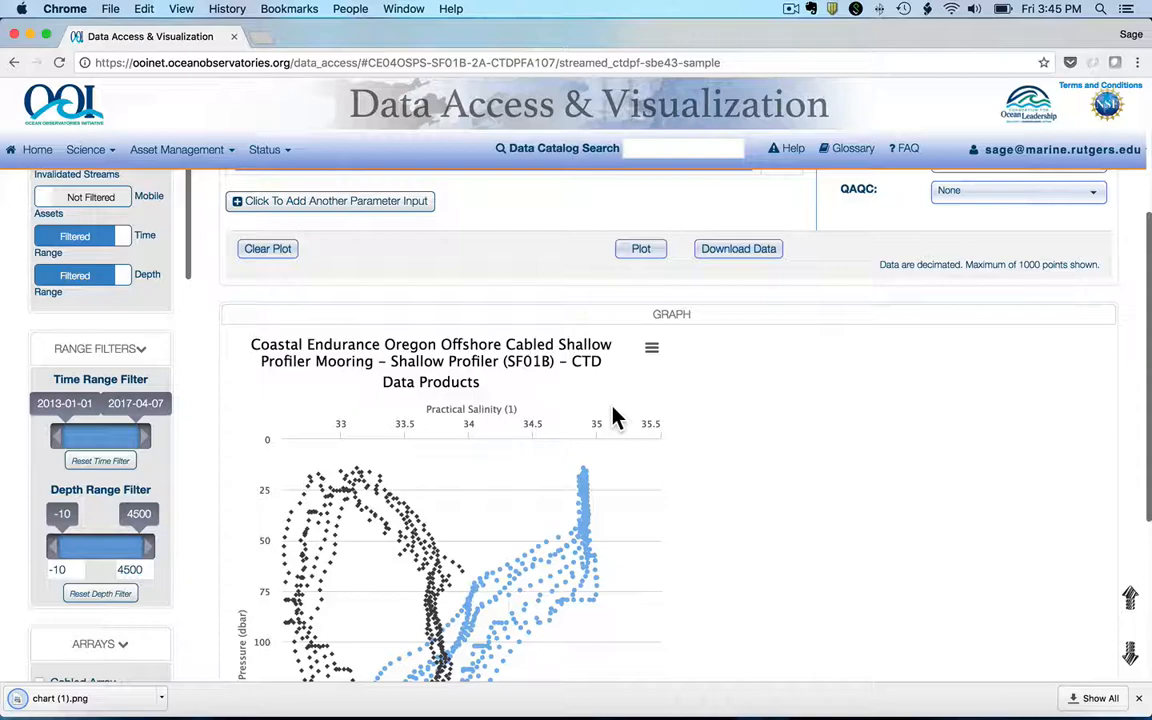
Step: Request a NetCDF (.nc) download of the plotted CTD stream with provenance and annotations included, and dismiss the confirmation
scroll(738, 265, up, 5)
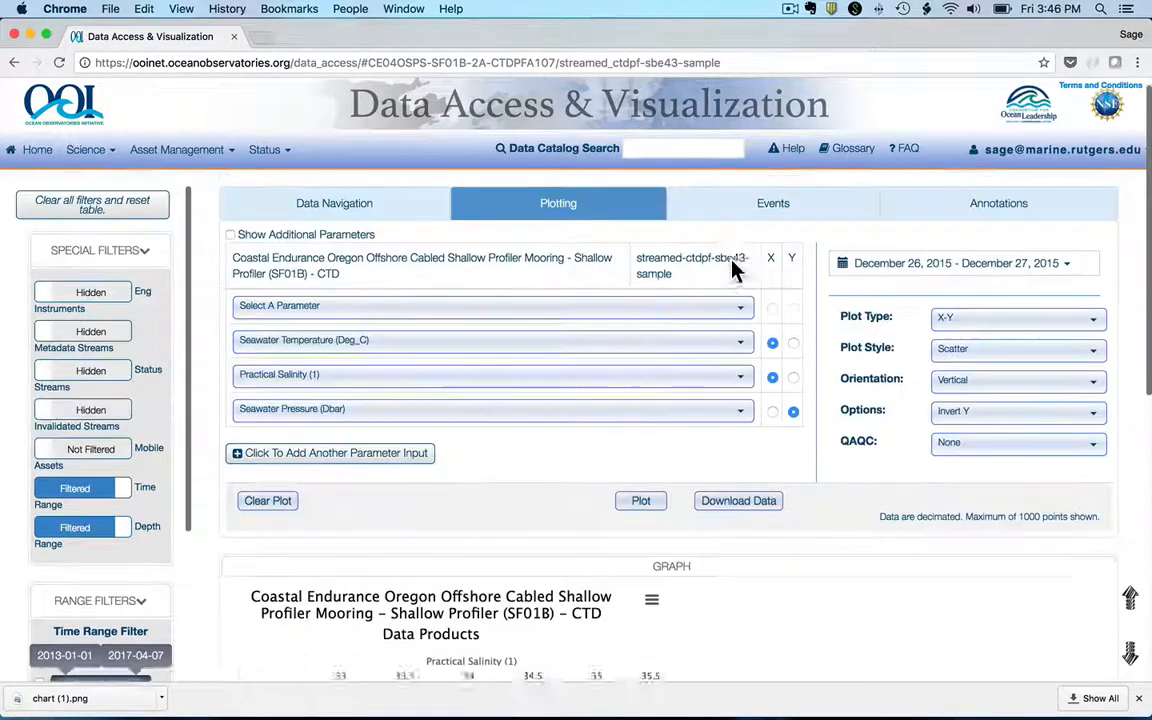
click(740, 513)
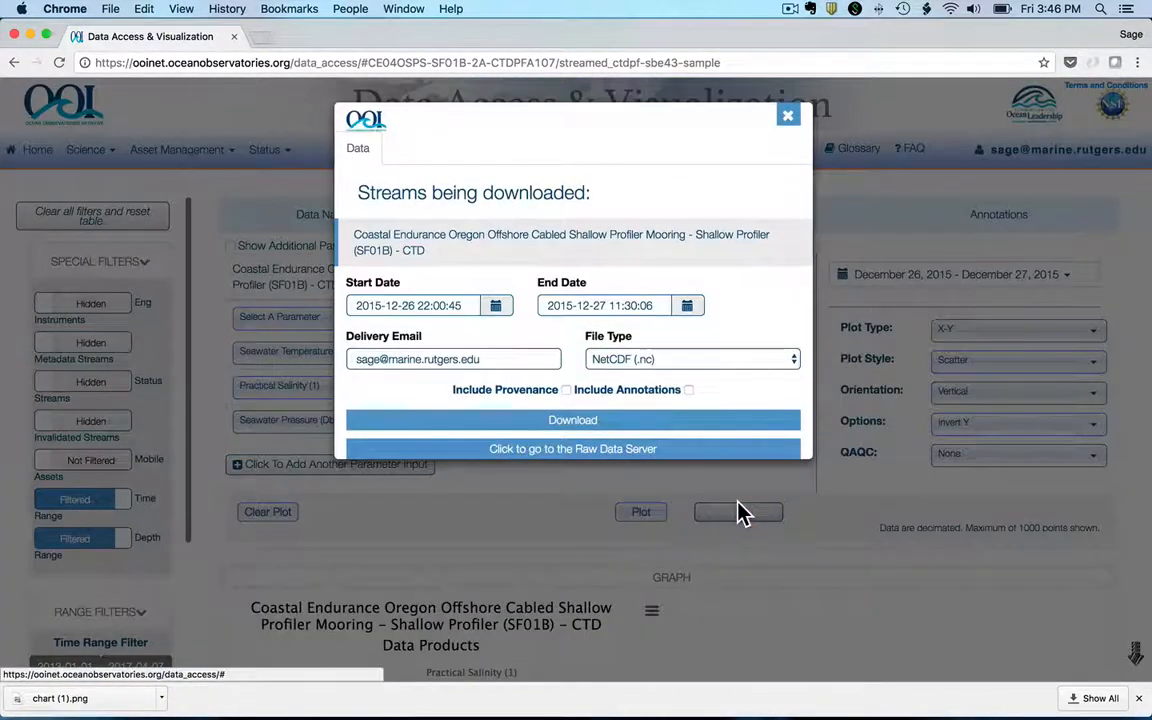
click(570, 421)
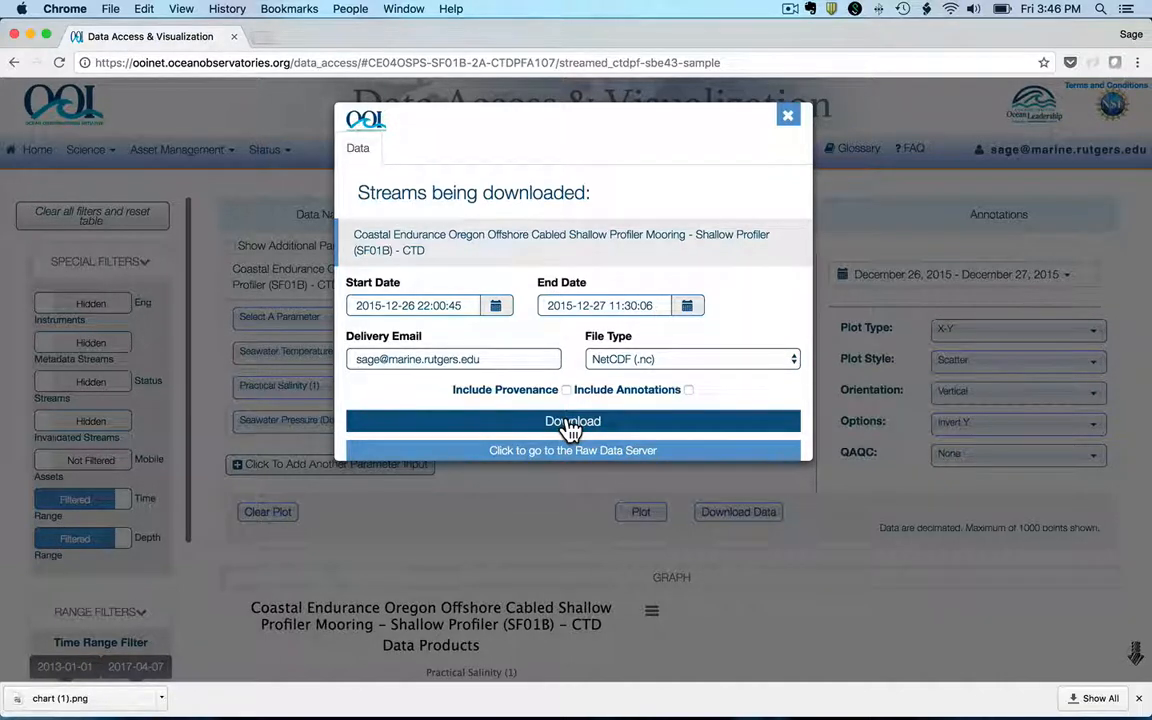
click(566, 389)
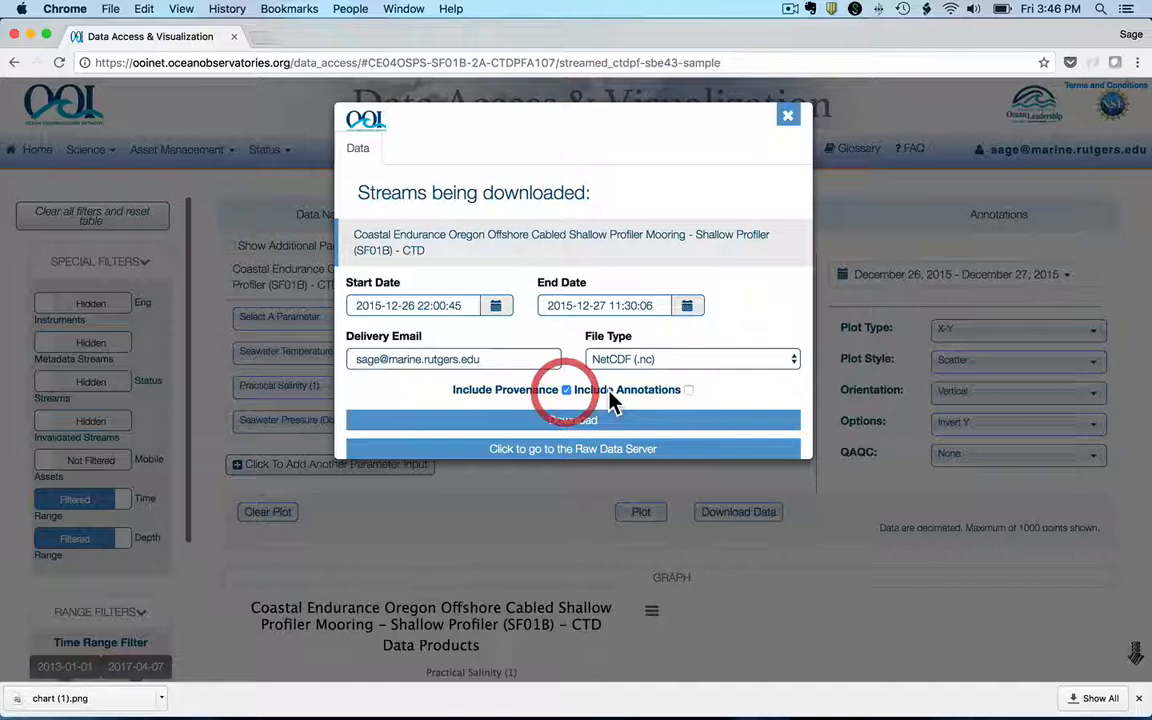
click(688, 390)
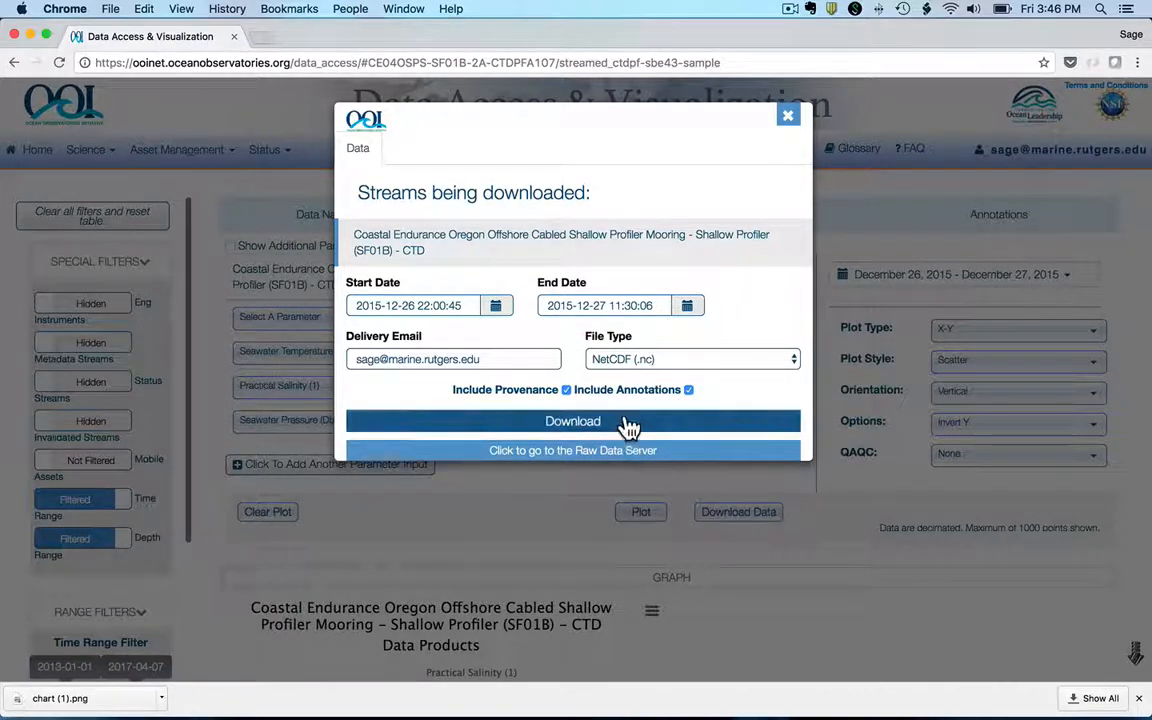
click(625, 420)
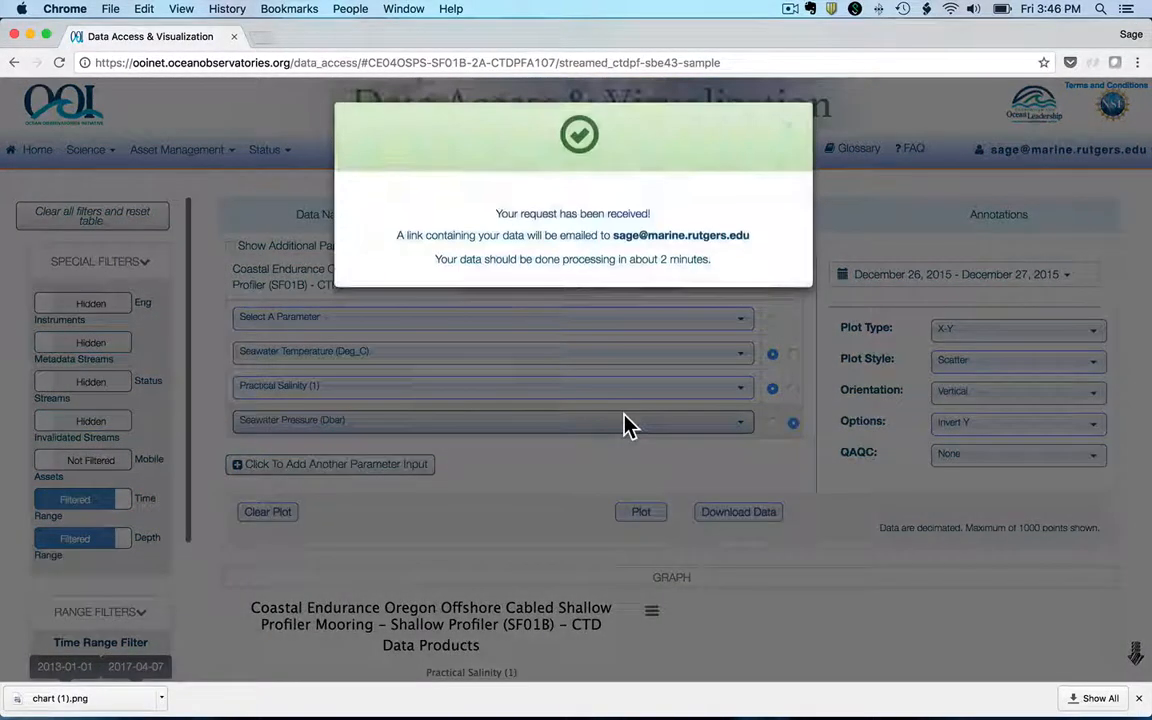
click(785, 136)
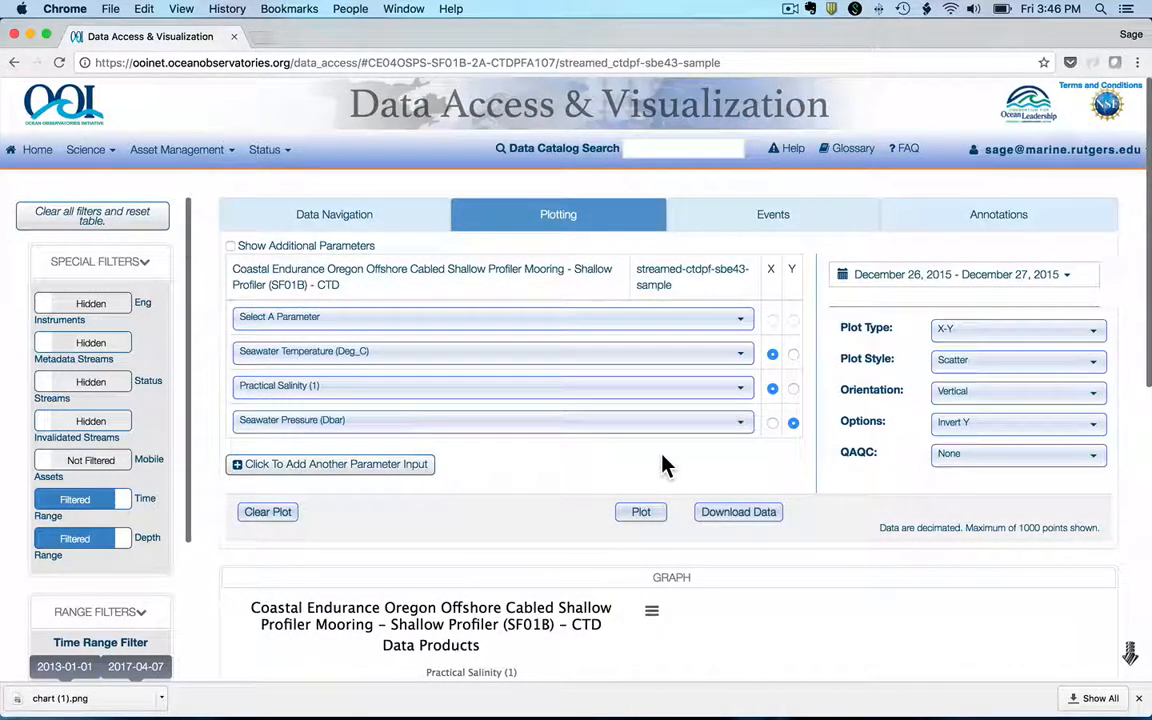